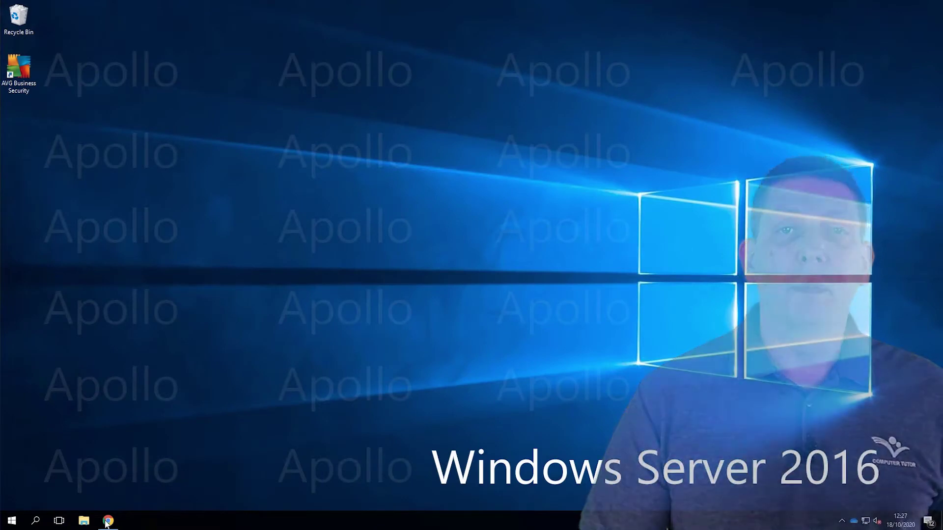
# Install WinSCP for all users with the Commander two-panel style, then launch it.
pyautogui.click(533, 273)
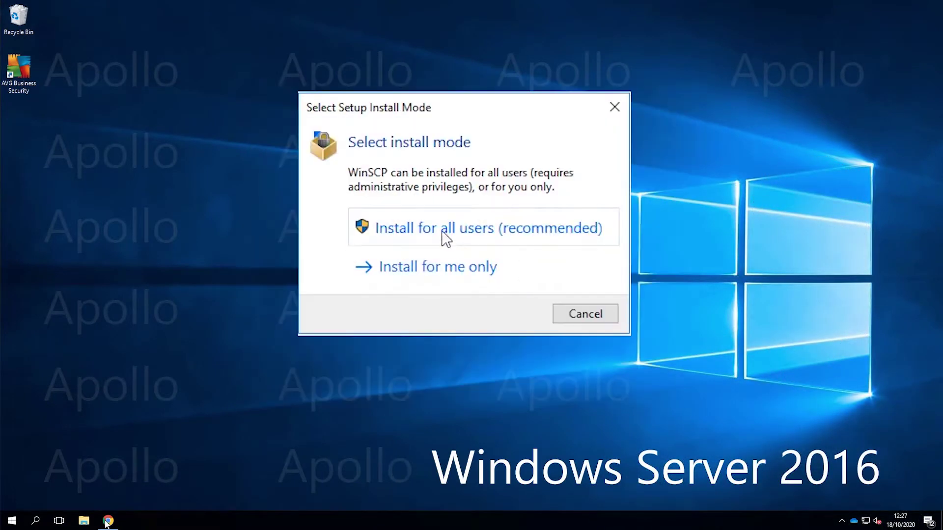
pyautogui.click(441, 232)
pyautogui.click(375, 386)
pyautogui.click(571, 433)
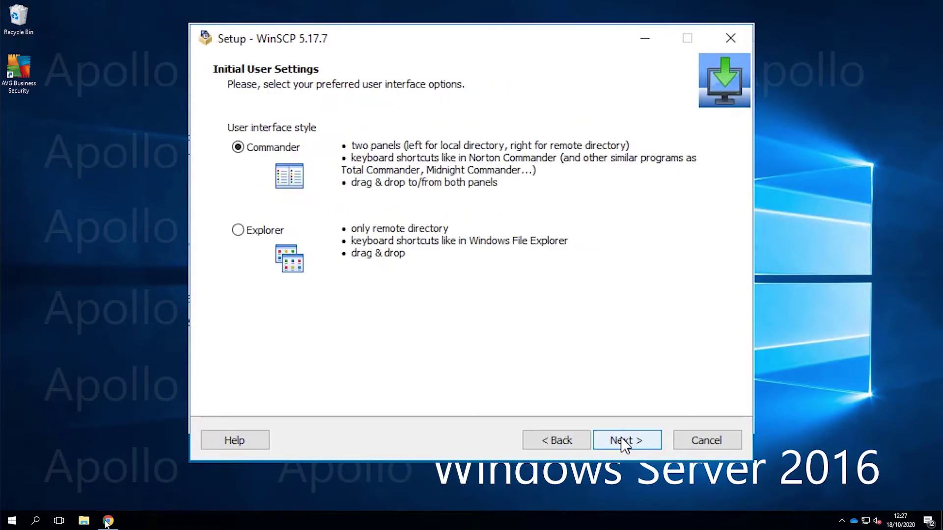
pyautogui.click(620, 437)
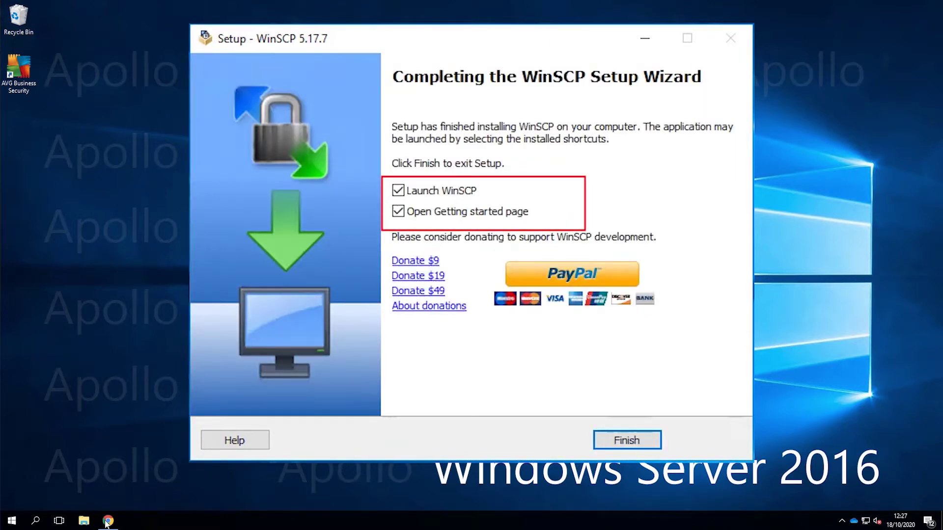
pyautogui.click(627, 440)
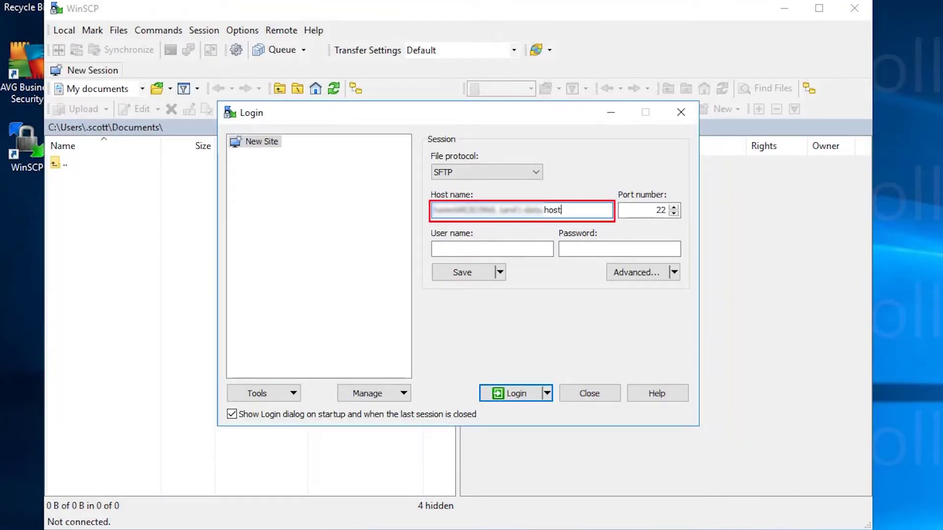
# Keep SFTP as the web-space login's file protocol and save the login details.
pyautogui.click(468, 172)
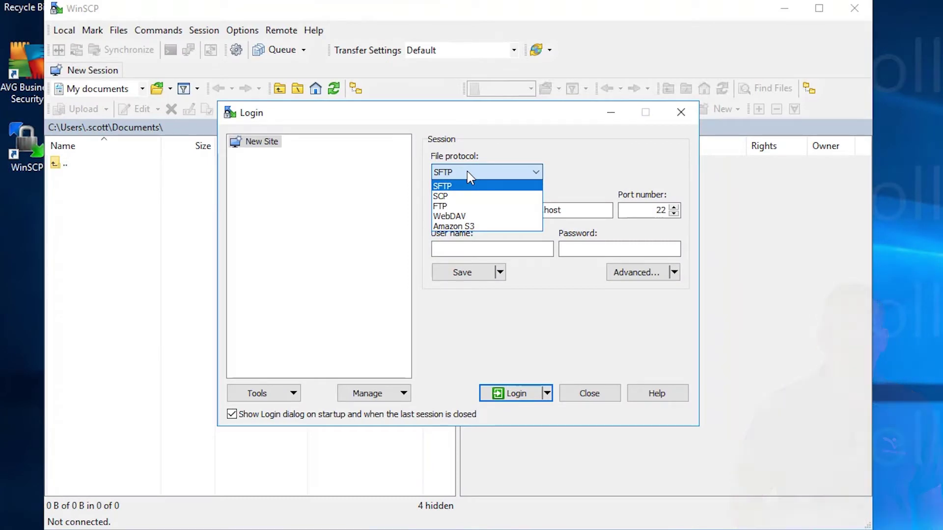
pyautogui.click(468, 173)
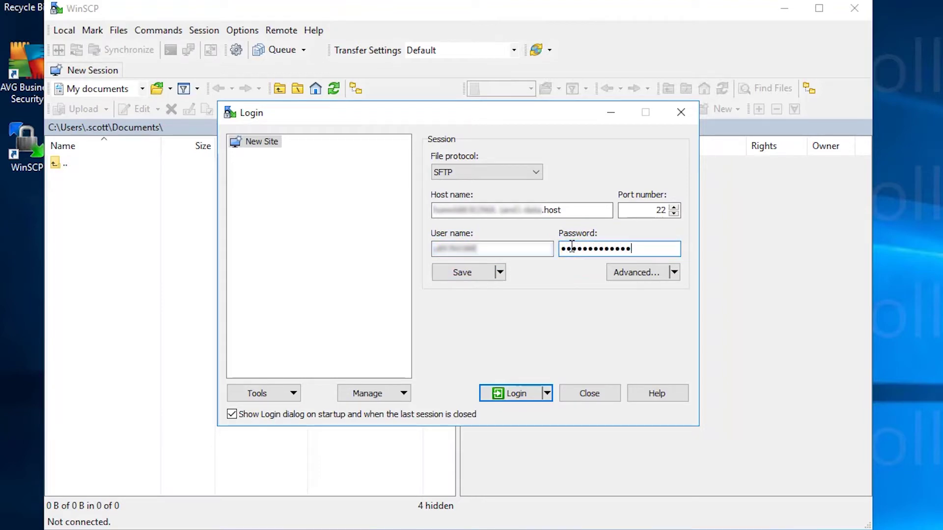
pyautogui.click(483, 273)
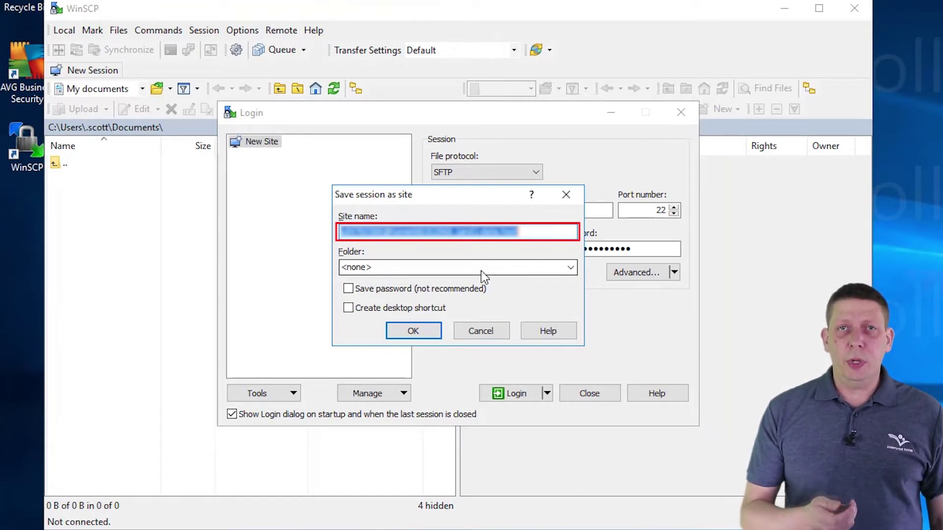
pyautogui.write('C')
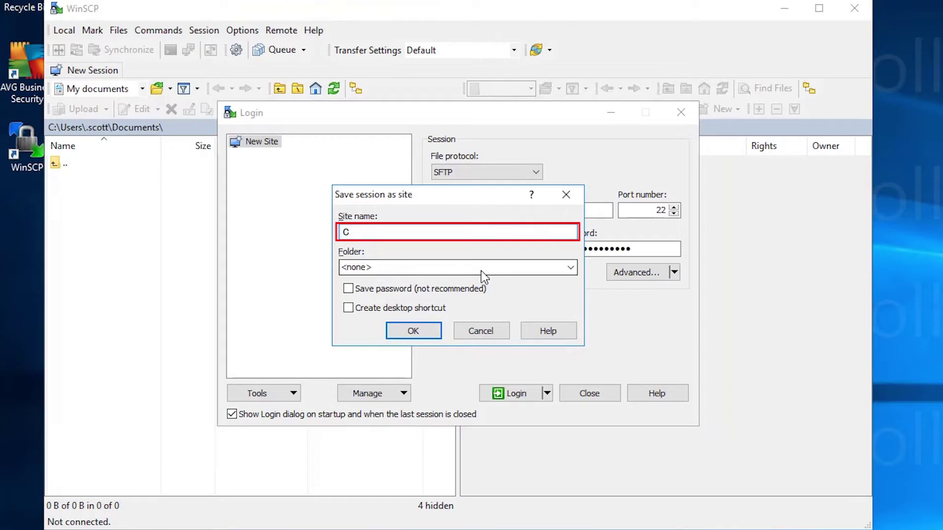
pyautogui.write('T1')
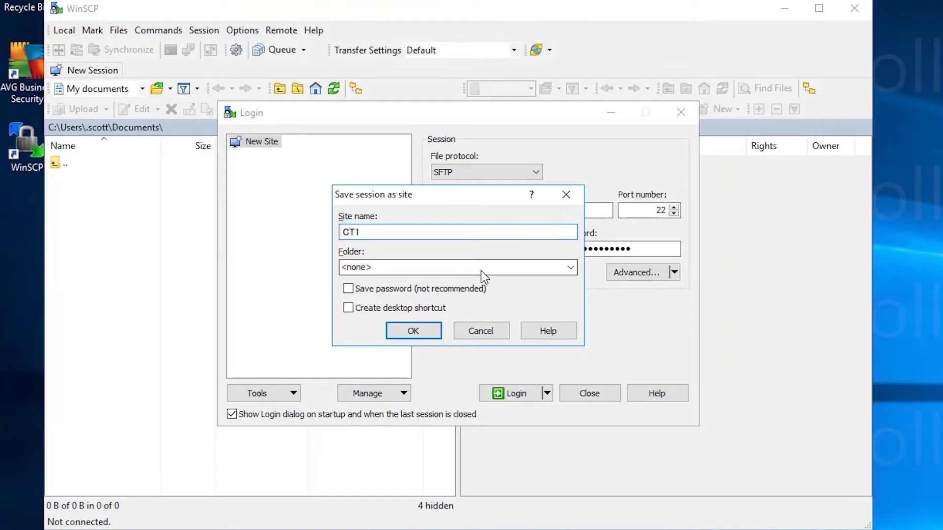
# Store the login as site CT1 with its password saved, then log in.
pyautogui.click(348, 288)
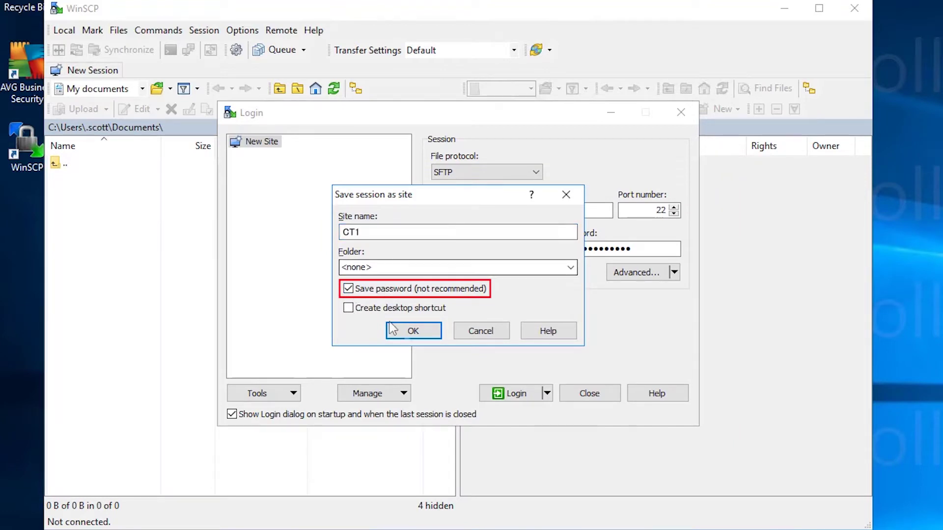
pyautogui.click(413, 331)
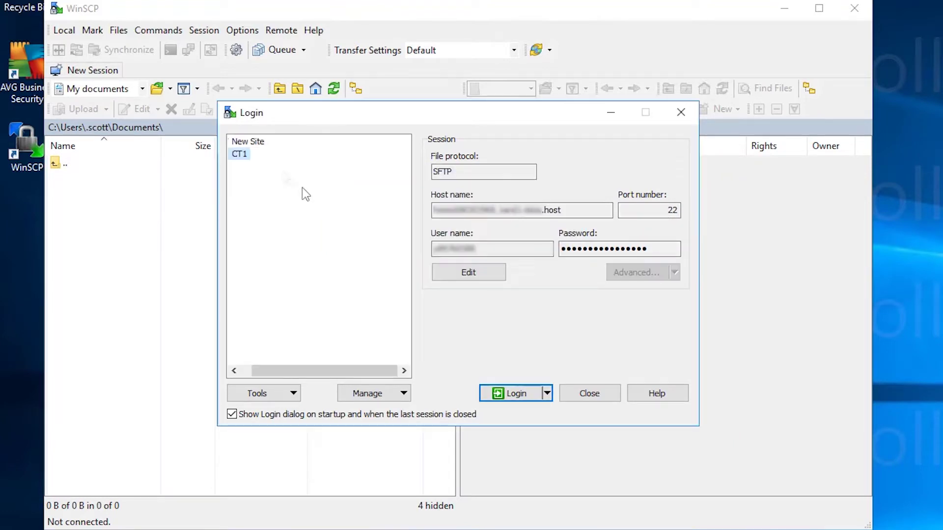
pyautogui.click(516, 394)
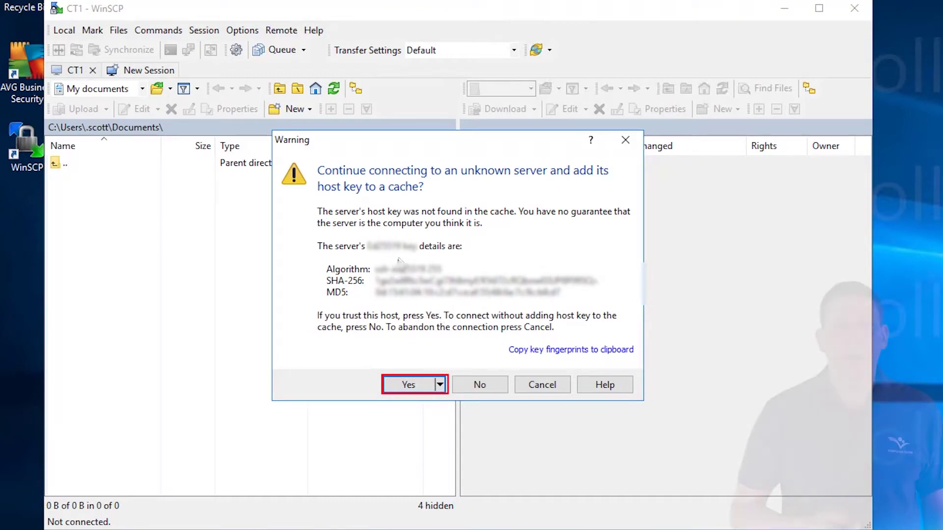
# Trust the unknown server's host key to finish connecting to CT1.
pyautogui.click(409, 386)
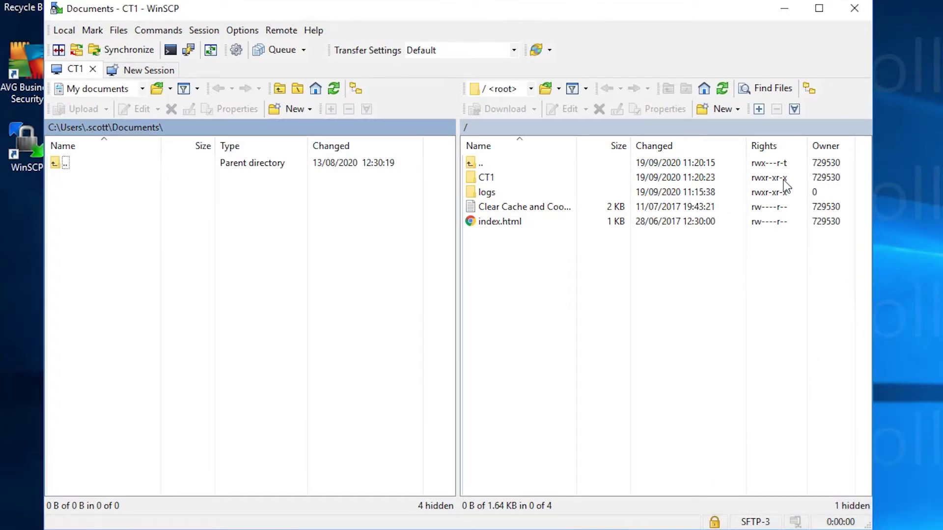
# Select all four remote root-folder items and choose Download for them.
pyautogui.moveTo(528, 262); pyautogui.dragTo(475, 176)
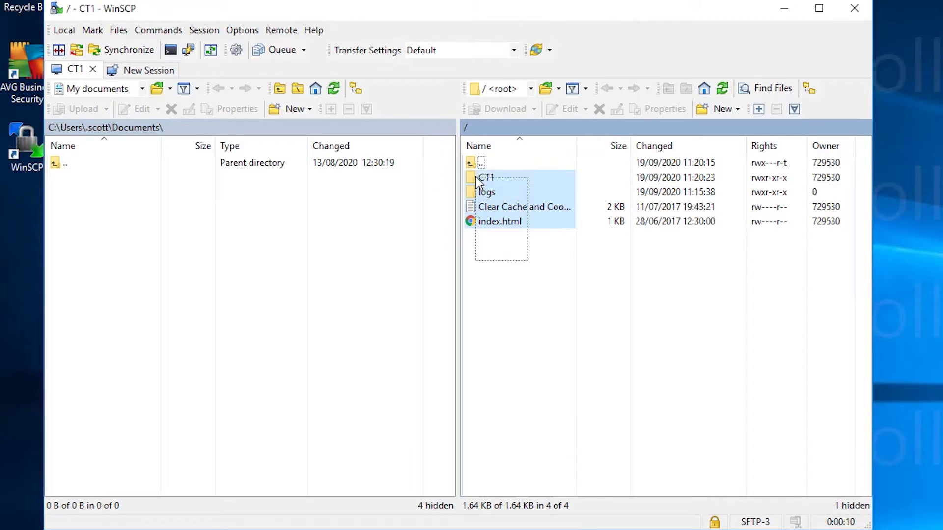
pyautogui.keyDown('ctrl'); pyautogui.click(502, 209); pyautogui.keyUp('ctrl')
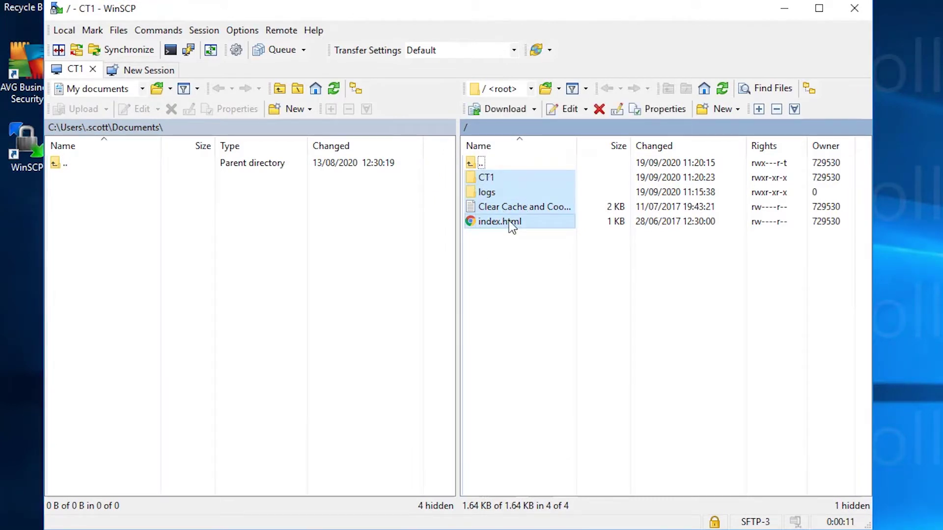
pyautogui.rightClick(511, 180)
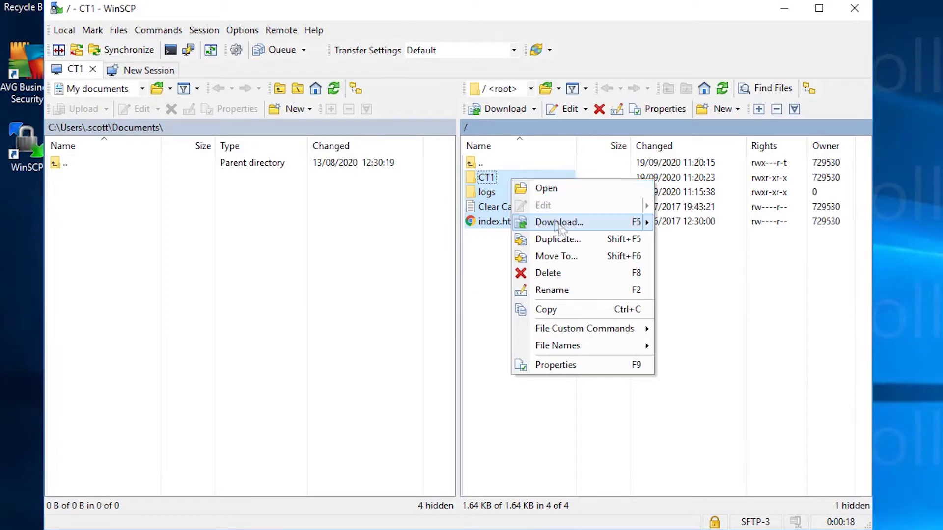
pyautogui.moveTo(559, 222)
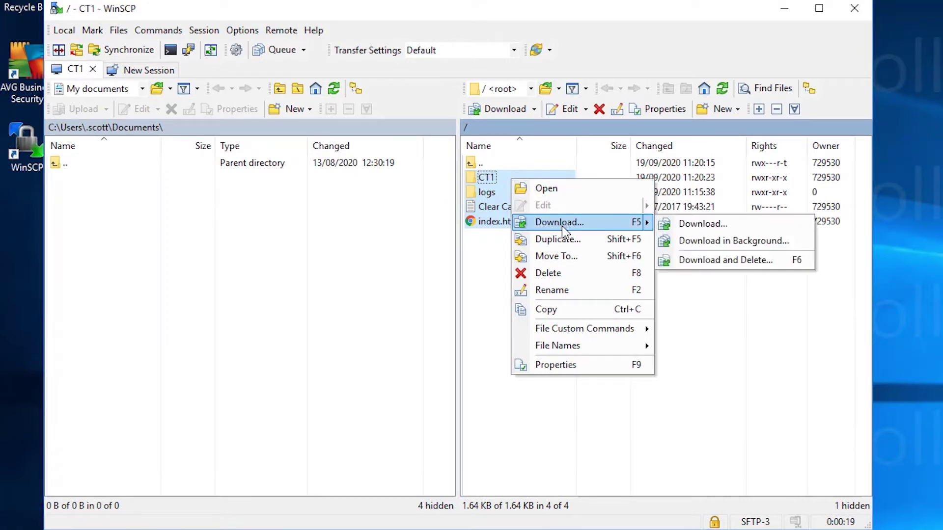
pyautogui.click(722, 223)
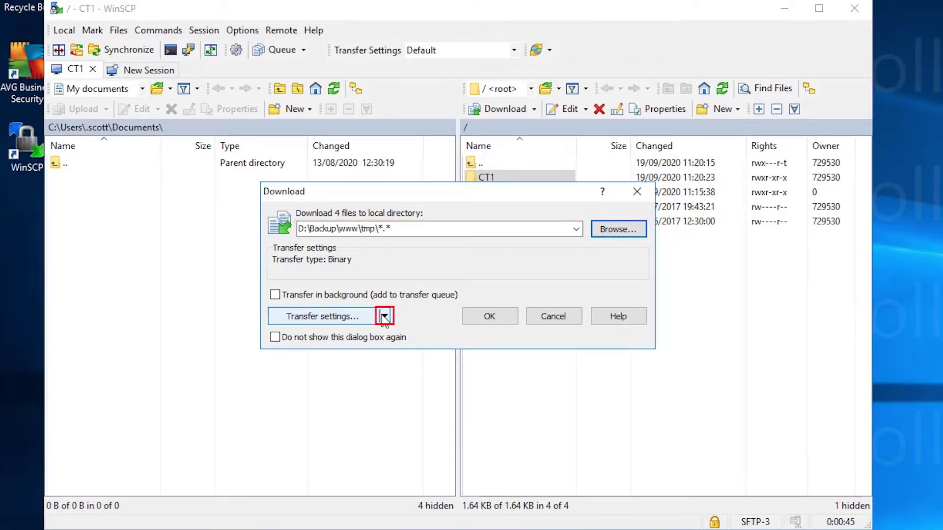
# Set the maximum simultaneous background transfers to 9 in Preferences.
pyautogui.click(384, 317)
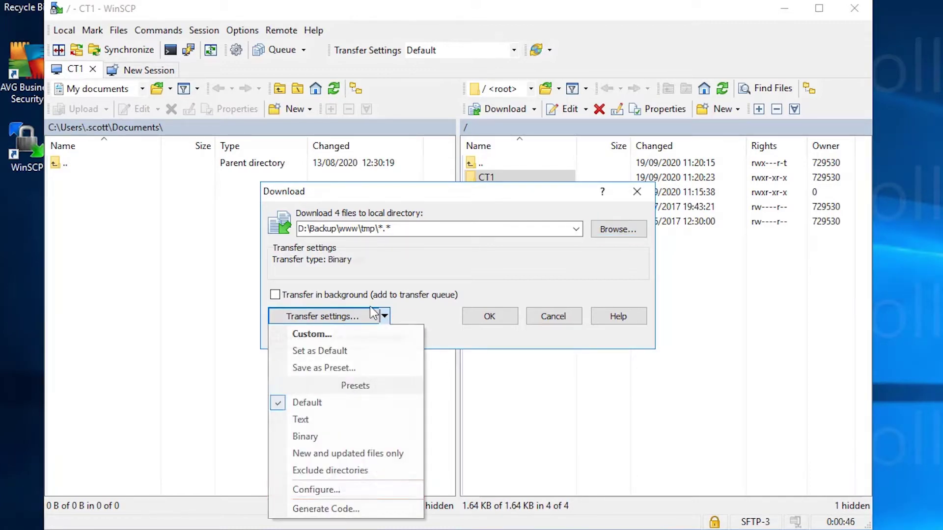
pyautogui.click(348, 489)
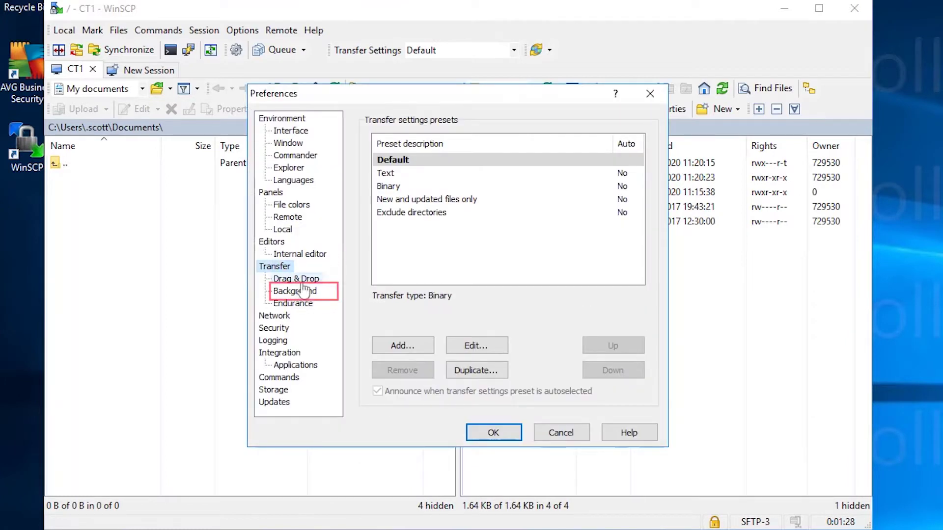
pyautogui.click(295, 290)
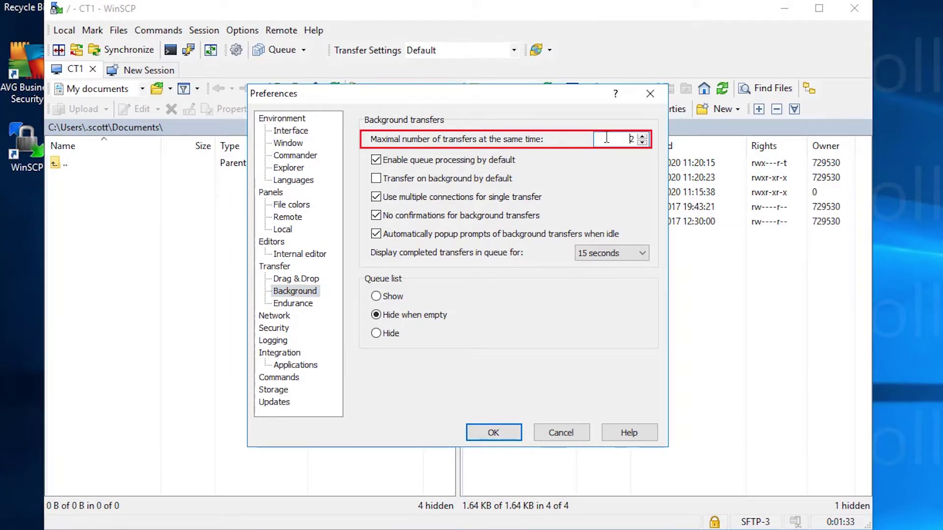
pyautogui.click(642, 136)
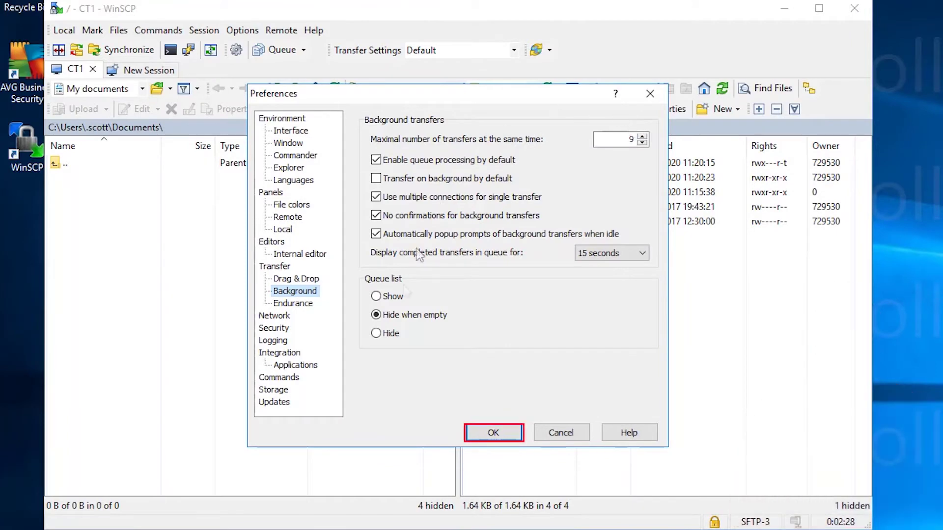
pyautogui.click(495, 432)
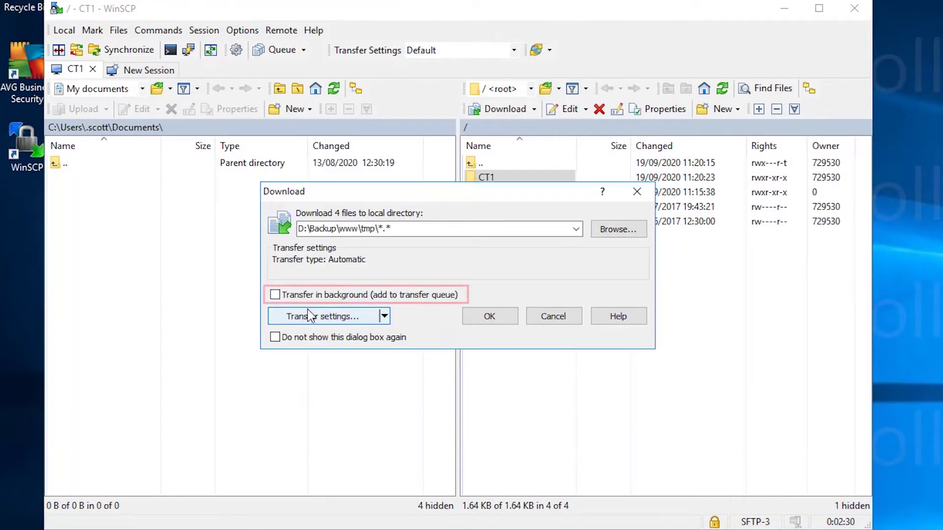
# Queue the download in the background and copy its batch-file code to the clipboard.
pyautogui.click(275, 294)
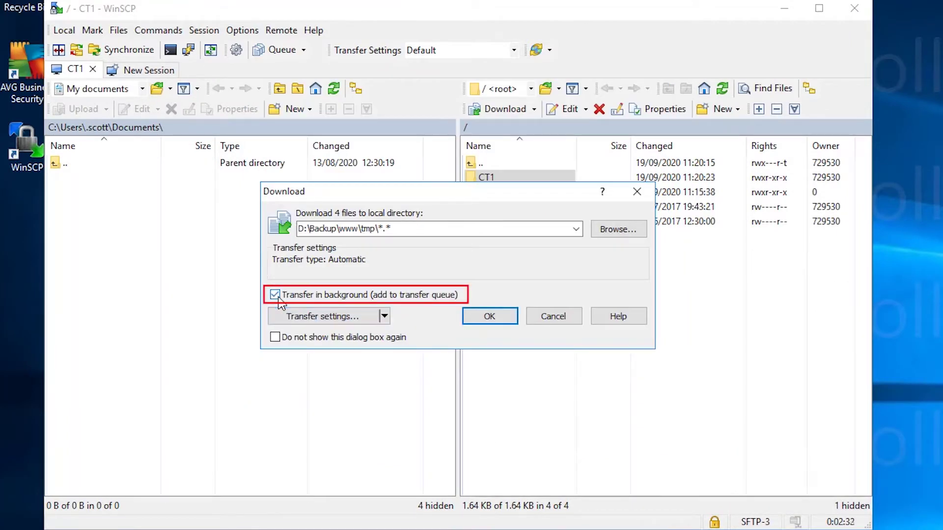
pyautogui.click(385, 317)
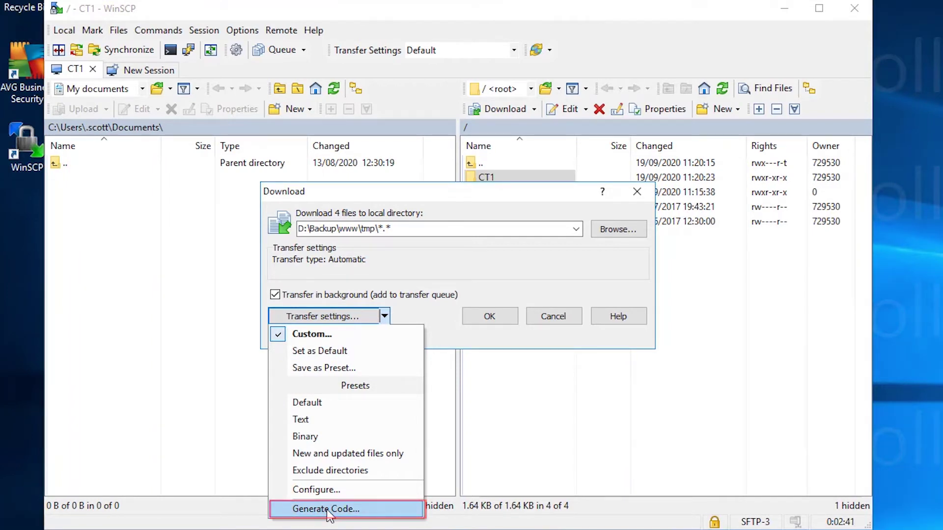
pyautogui.click(329, 511)
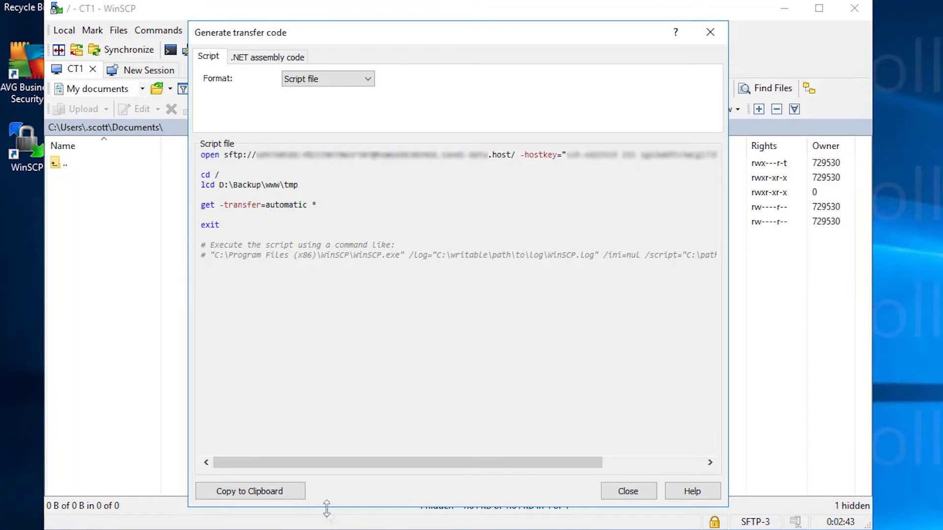
pyautogui.click(366, 79)
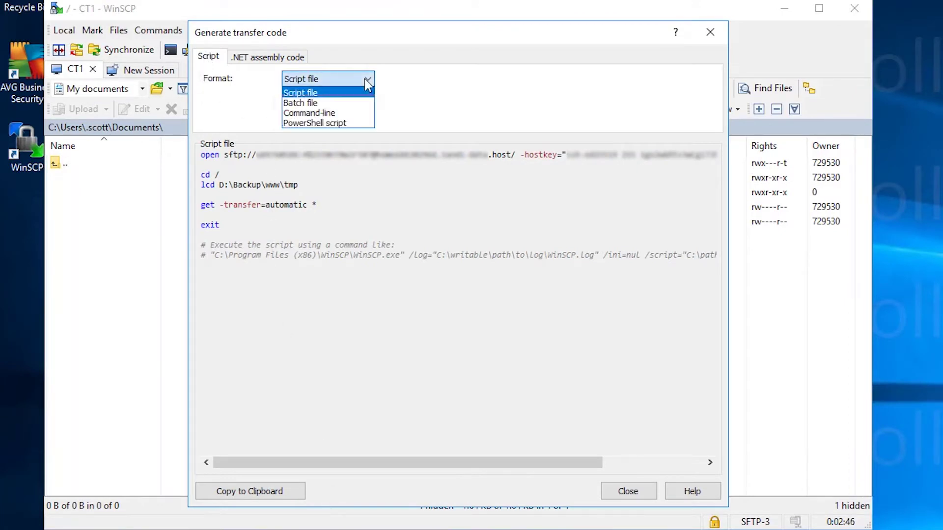
pyautogui.click(319, 103)
pyautogui.click(262, 491)
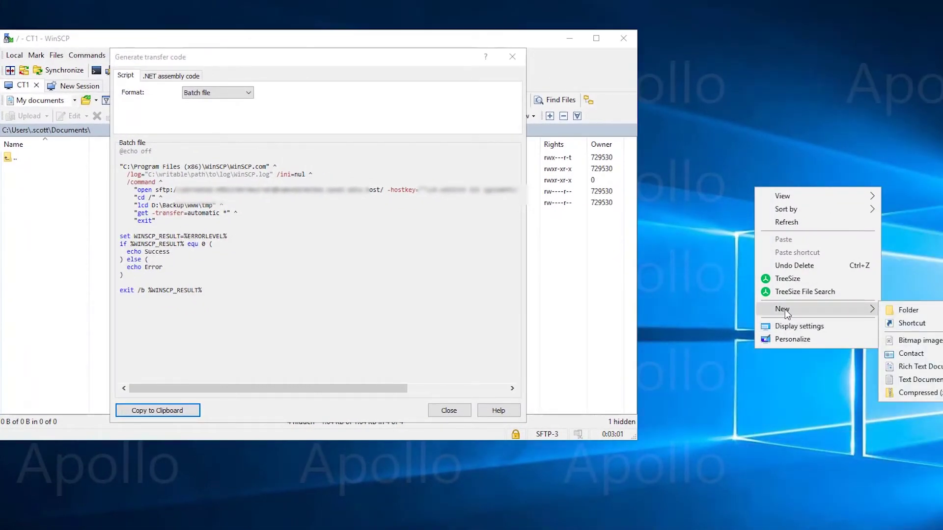
# Create a new desktop text document and paste the WinSCP batch script into it.
pyautogui.click(913, 379)
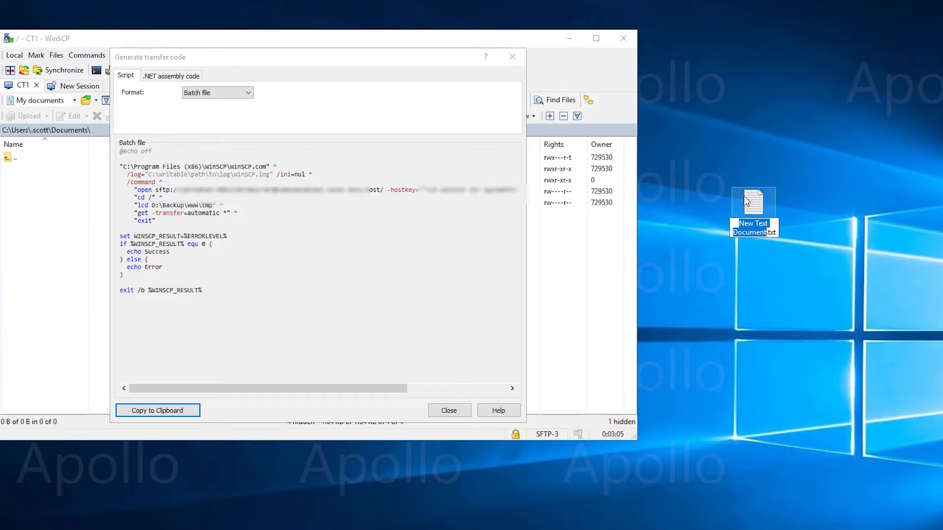
pyautogui.press('Return')
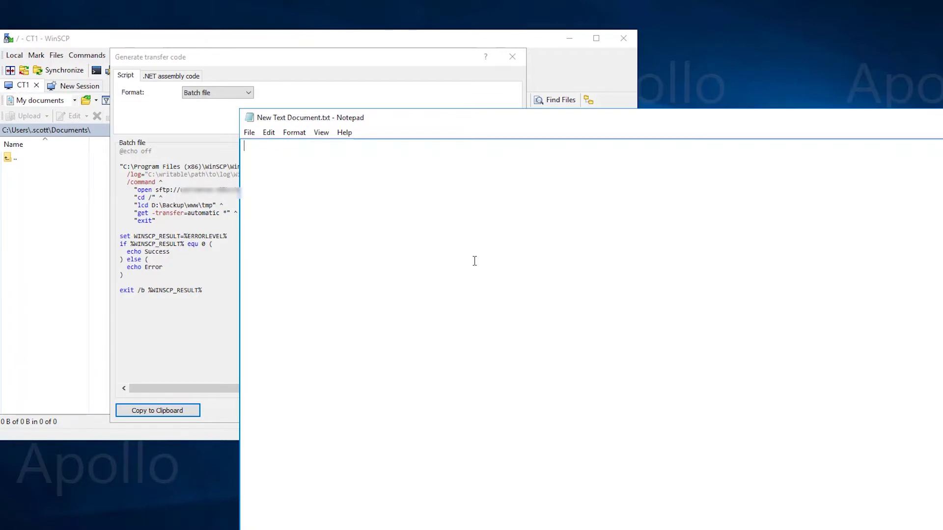
pyautogui.hotkey('ctrl', 'v')
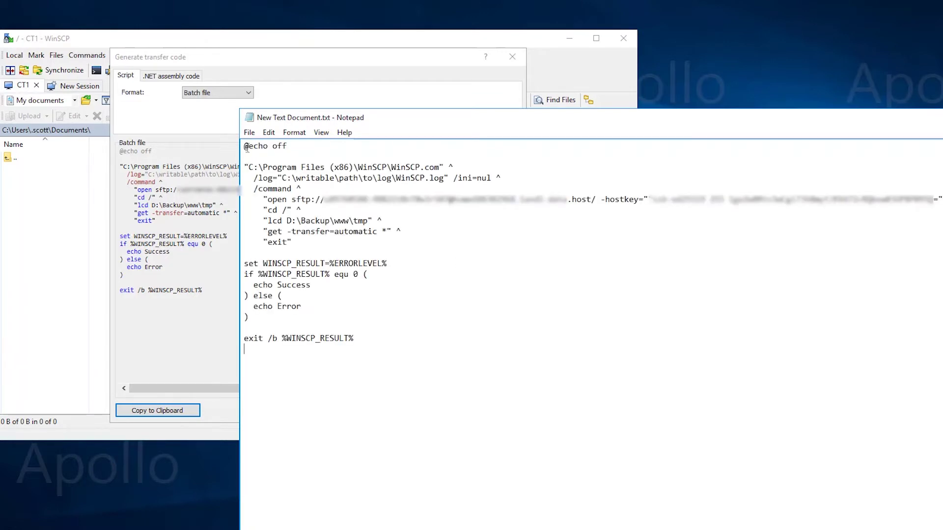
# Add the REM Step #1 header and END comment lines, then save the document.
pyautogui.hotkey('ctrl', 'v')
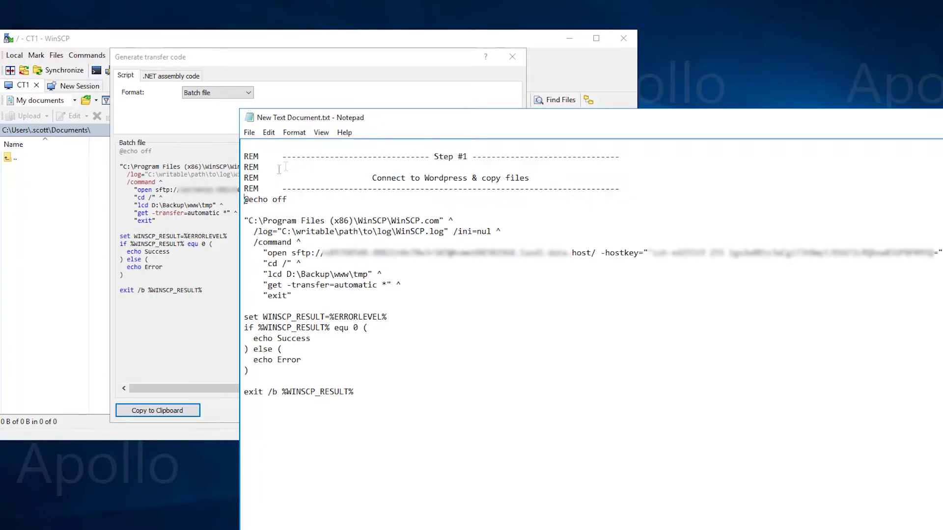
pyautogui.press('Return')
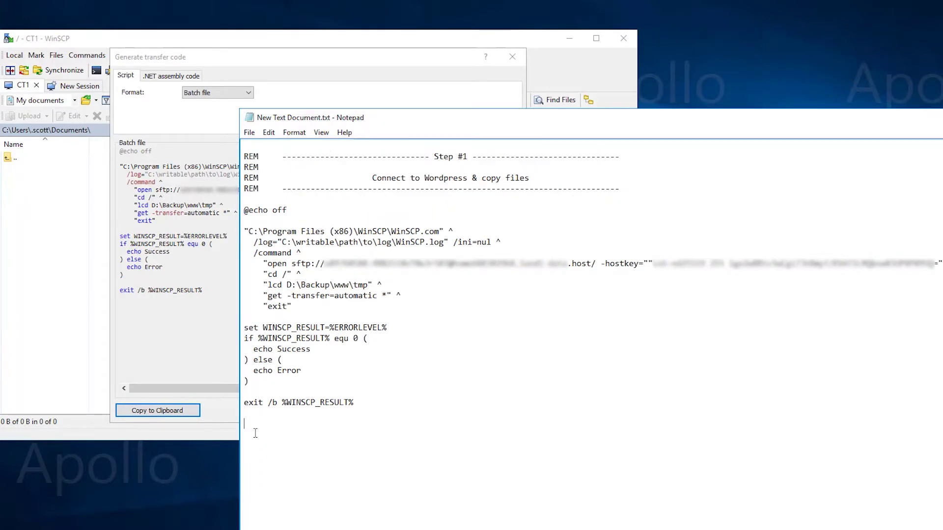
pyautogui.hotkey('ctrl', 'v')
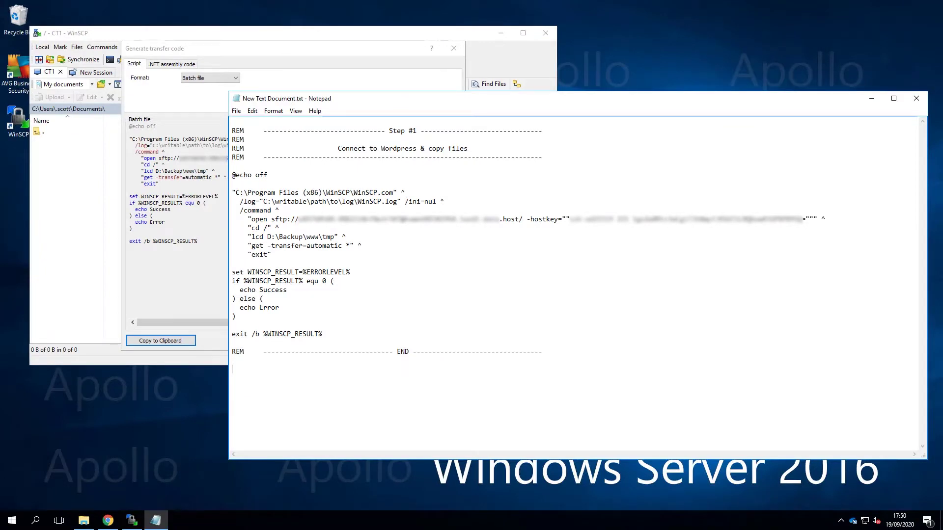
pyautogui.press('Return')
pyautogui.press('Return')
pyautogui.press('Return')
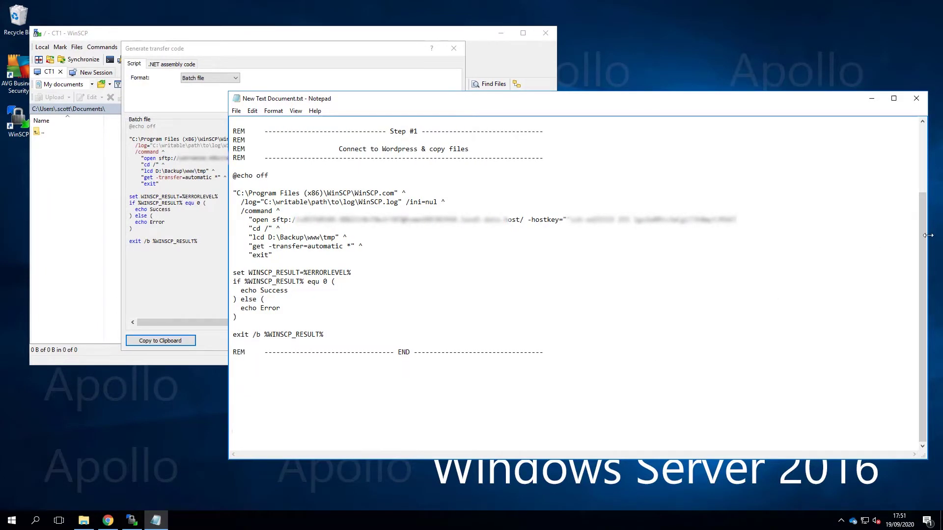
pyautogui.moveTo(925, 238); pyautogui.dragTo(739, 237)
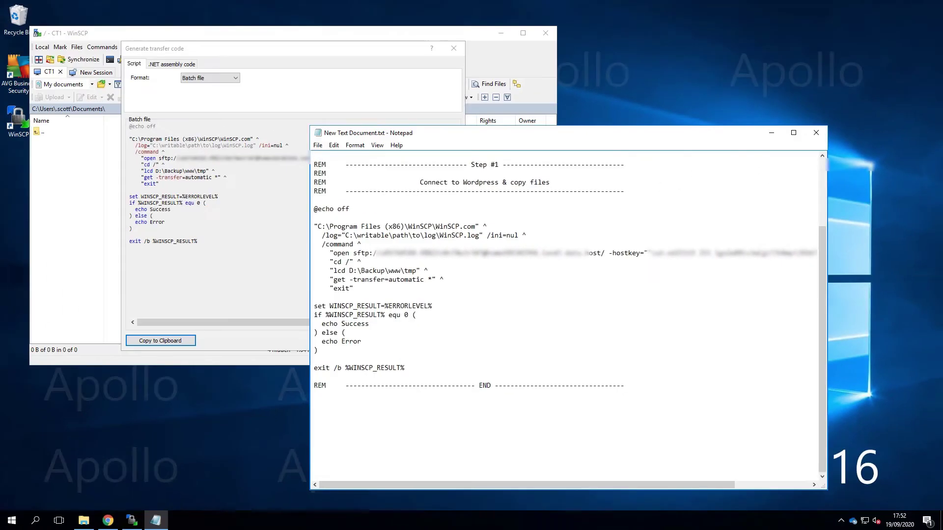
pyautogui.click(816, 133)
pyautogui.click(445, 271)
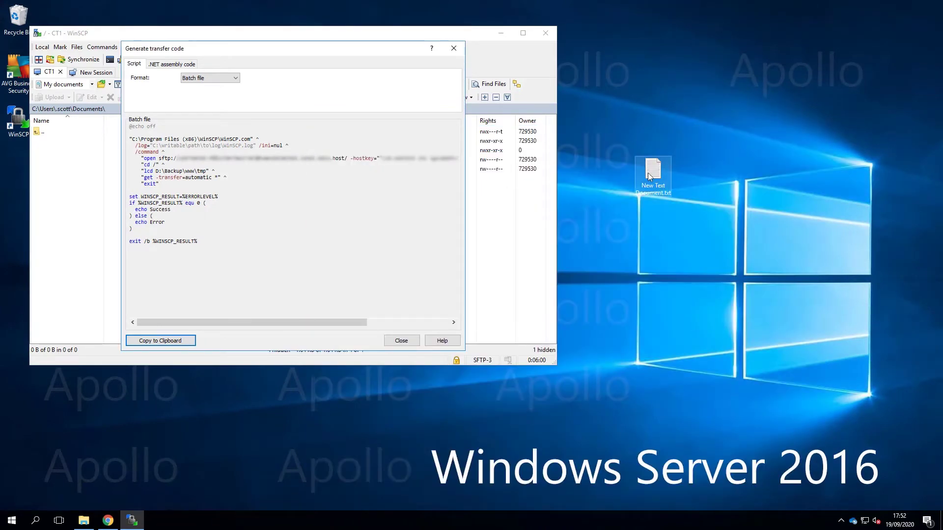
# Show file name extensions and rename the desktop document to wwwScript.bat.
pyautogui.click(678, 114)
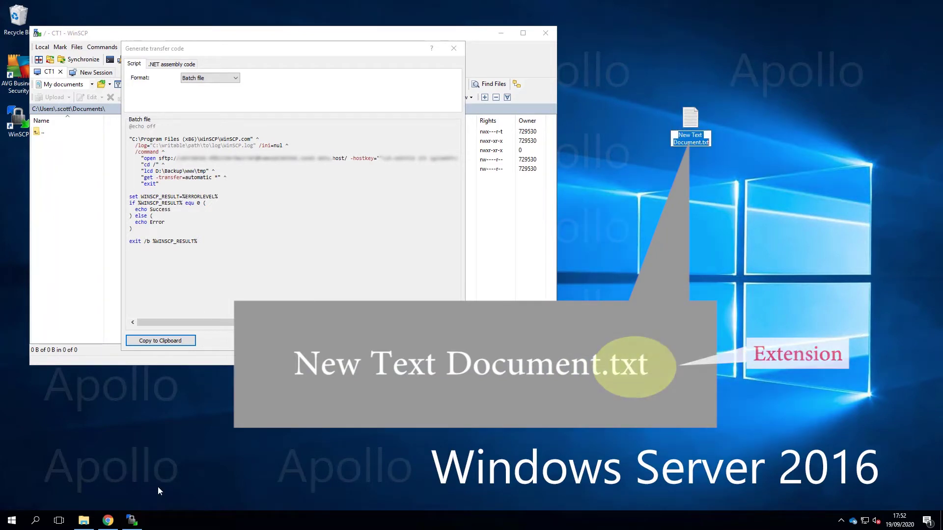
pyautogui.click(82, 521)
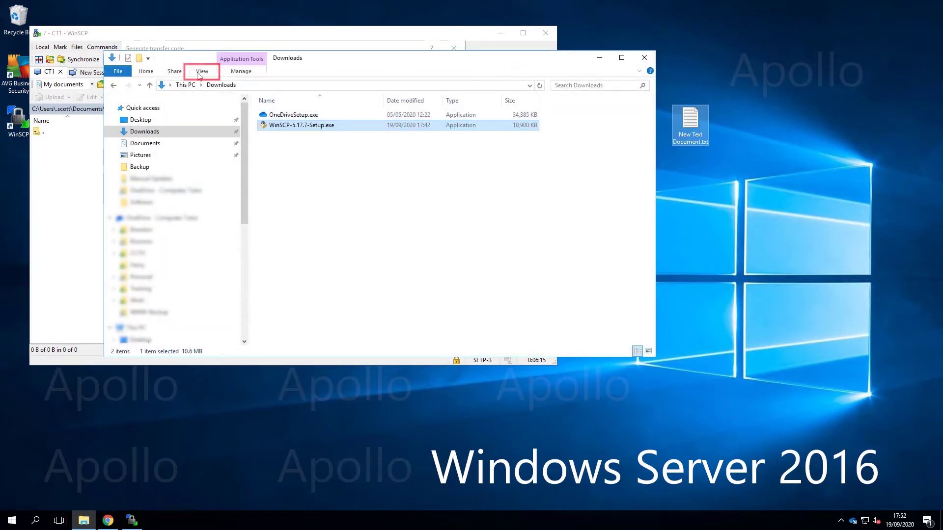
pyautogui.click(201, 71)
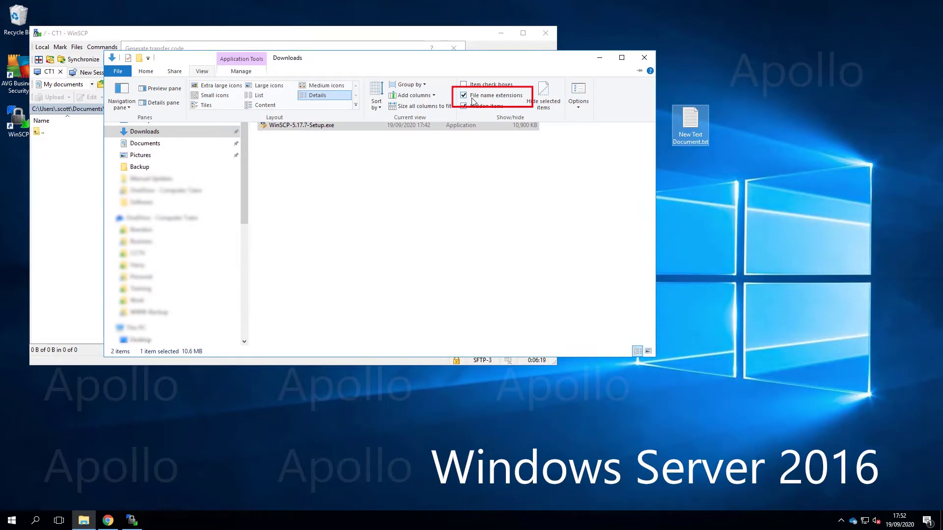
pyautogui.click(474, 100)
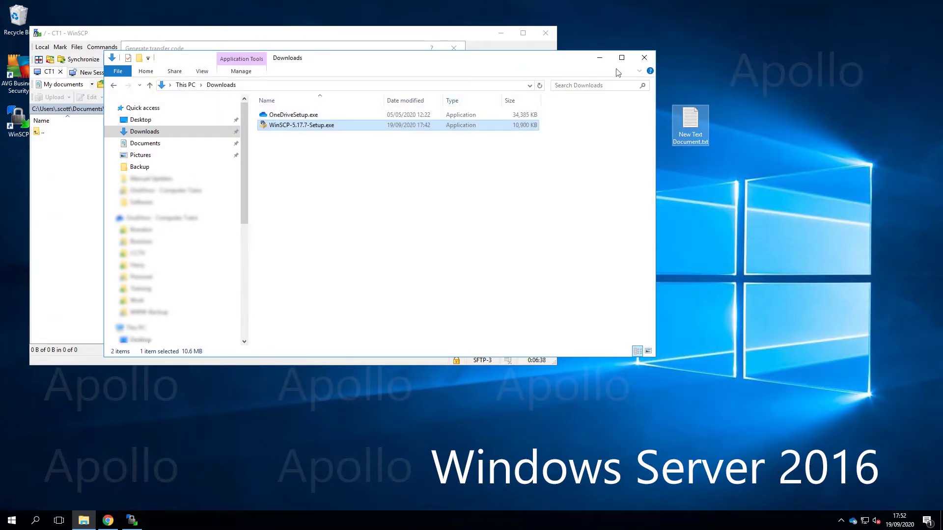
pyautogui.click(646, 57)
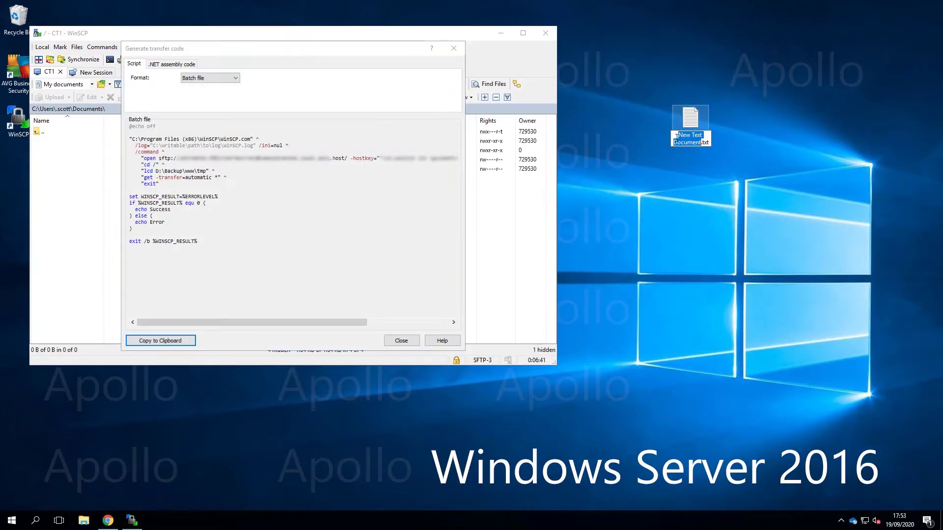
pyautogui.write('w')
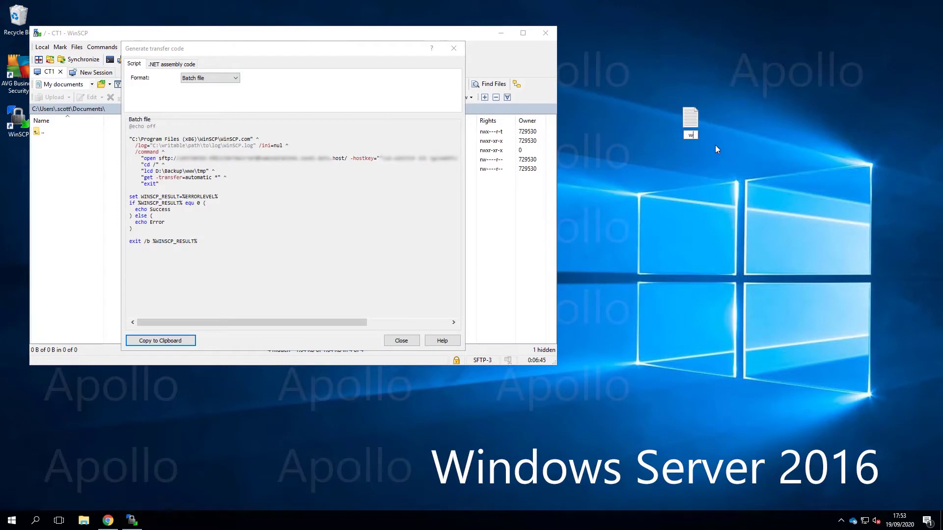
pyautogui.write('wwScript')
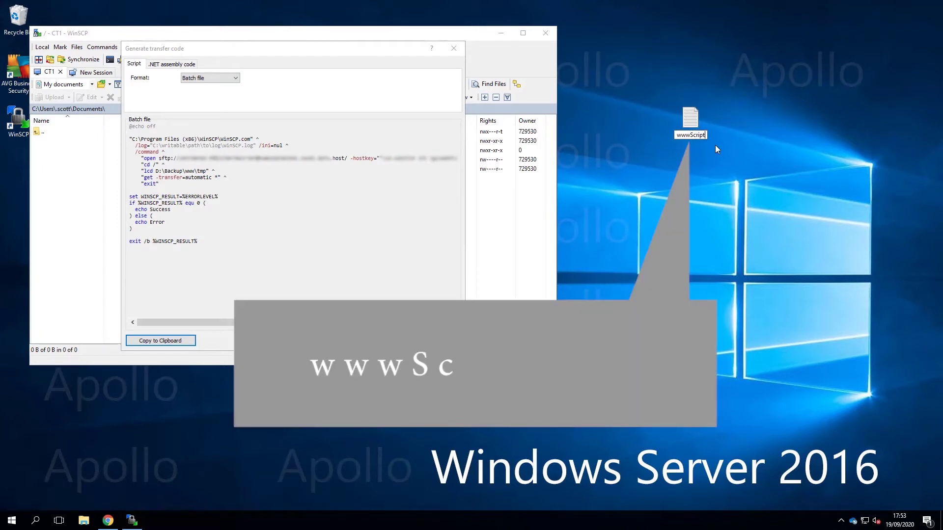
pyautogui.write('.bat')
pyautogui.press('Return')
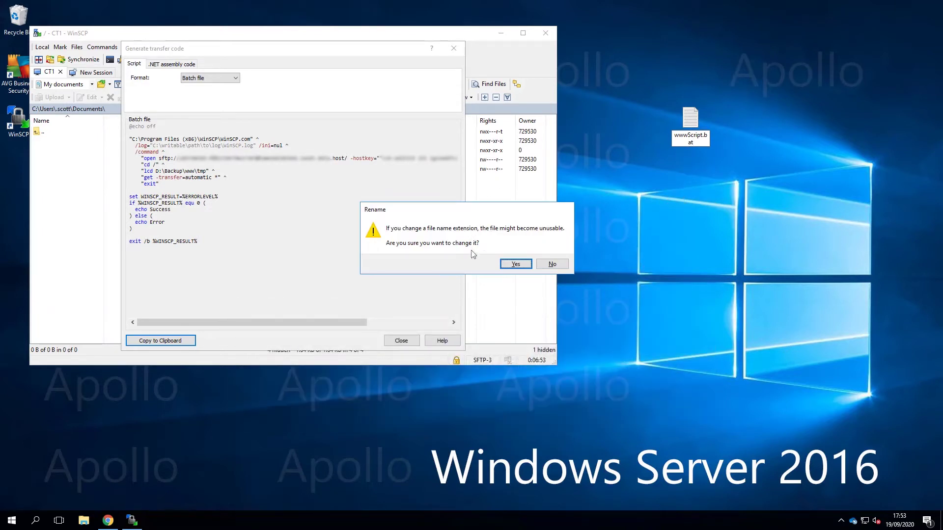
pyautogui.click(516, 264)
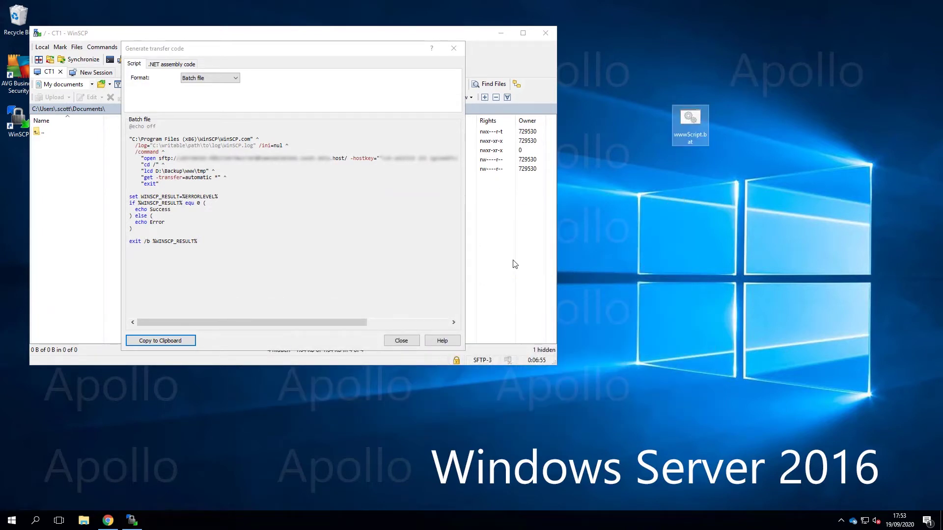
pyautogui.click(665, 236)
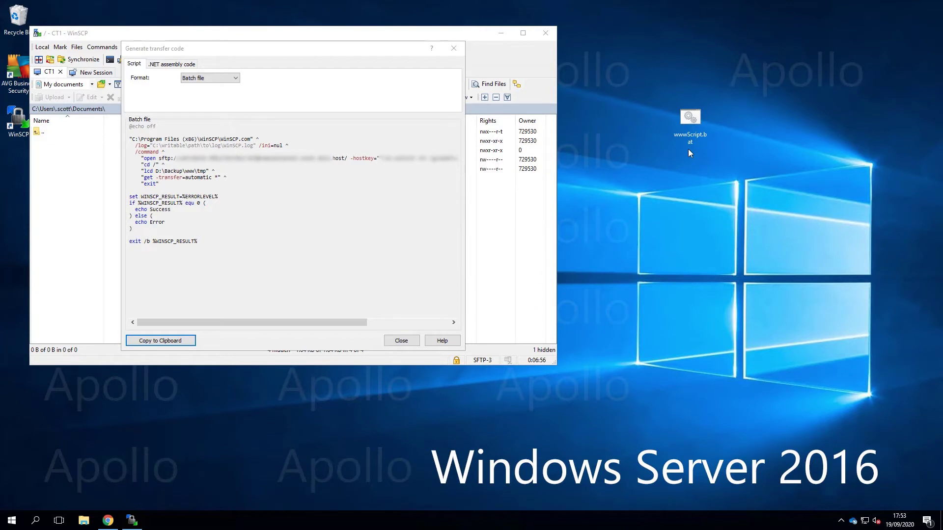
# Close the generated-code and download dialogs, then quit WinSCP, ending session CT1.
pyautogui.click(688, 140)
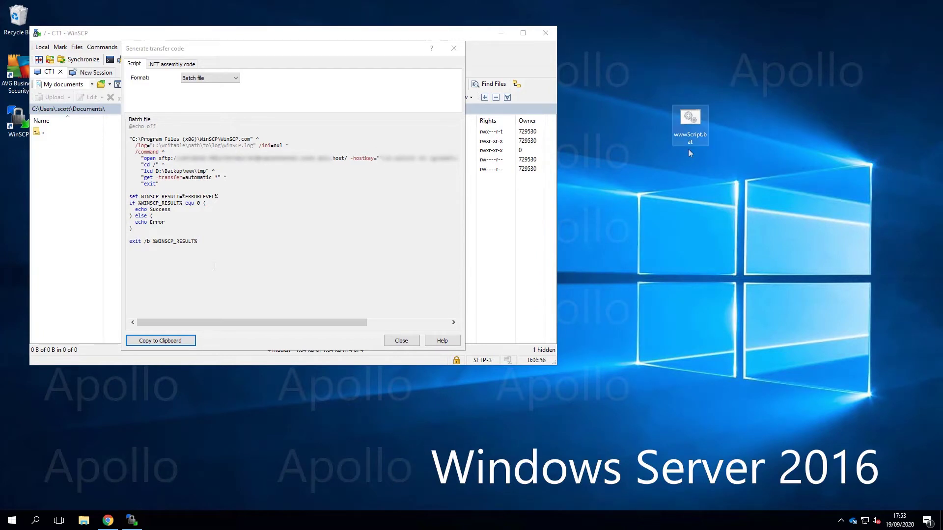
pyautogui.click(402, 344)
pyautogui.click(361, 230)
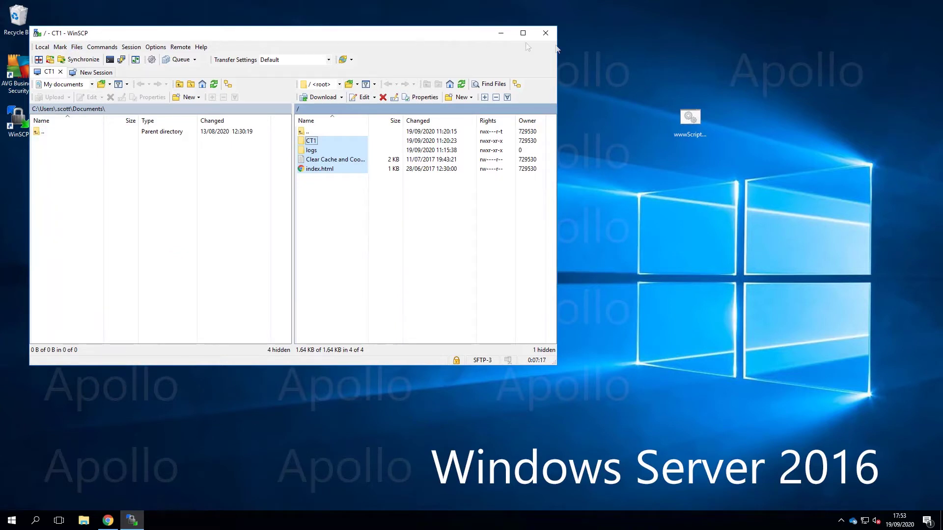
pyautogui.click(545, 33)
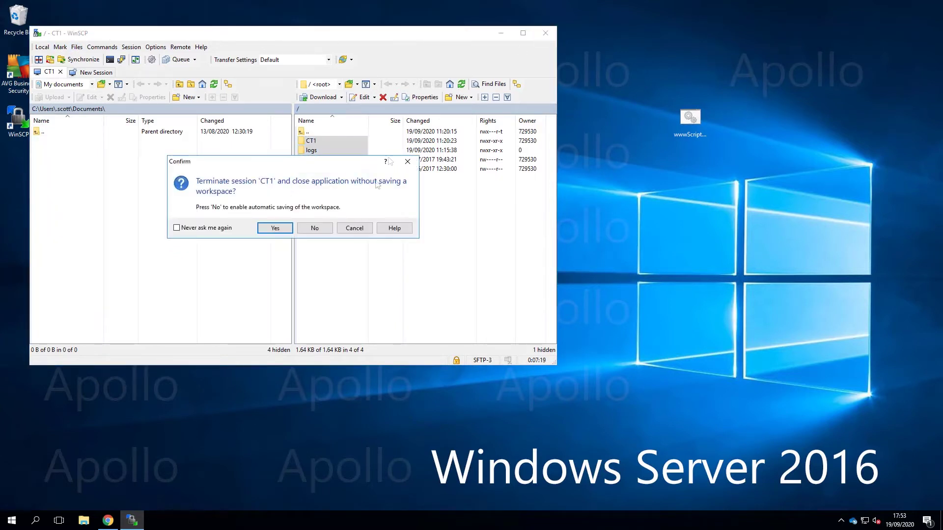
pyautogui.click(274, 228)
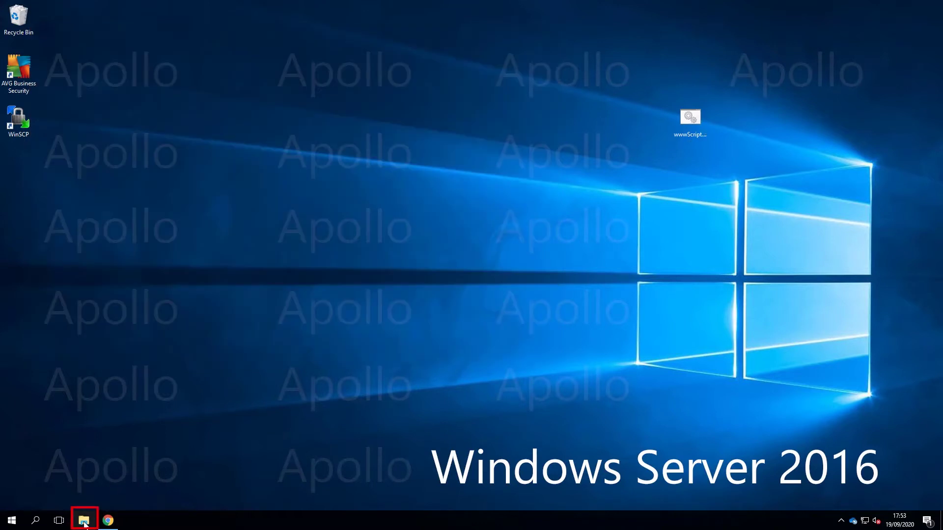
# Browse to the empty D:\Backup\www\tmp folder, then run wwwScript.bat from the desktop.
pyautogui.click(84, 521)
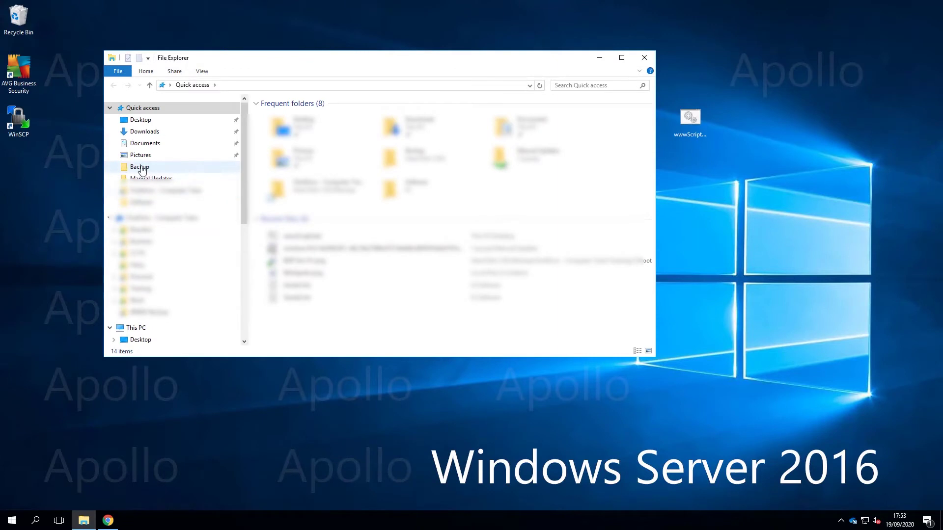
pyautogui.click(141, 167)
pyautogui.doubleClick(280, 126)
pyautogui.doubleClick(276, 120)
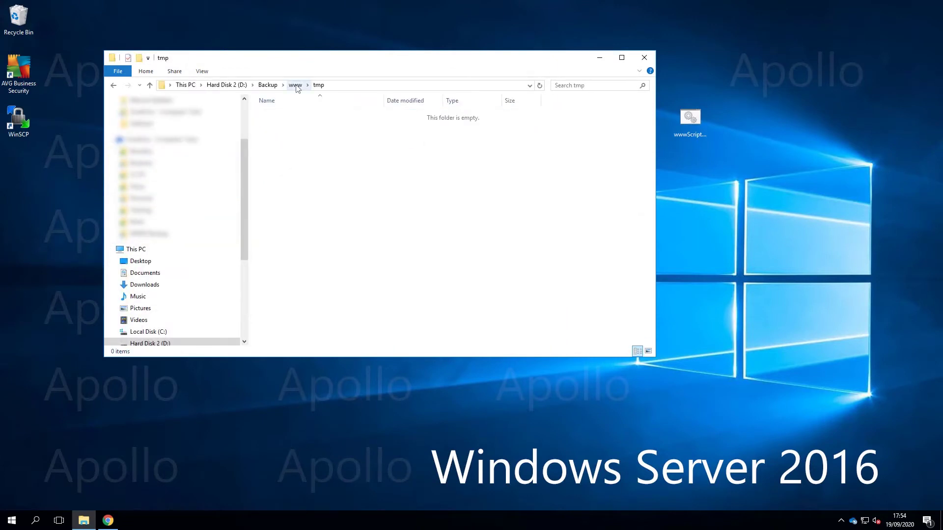
pyautogui.doubleClick(694, 117)
# In a new Command Prompt, cd into Desktop, list it, and run wwwScript.bat.
pyautogui.click(13, 521)
pyautogui.write('c')
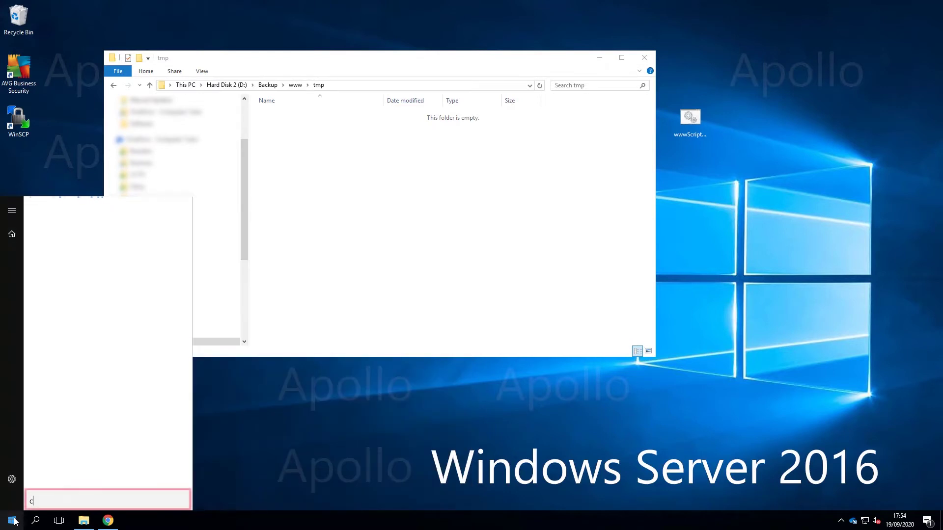
pyautogui.write('md')
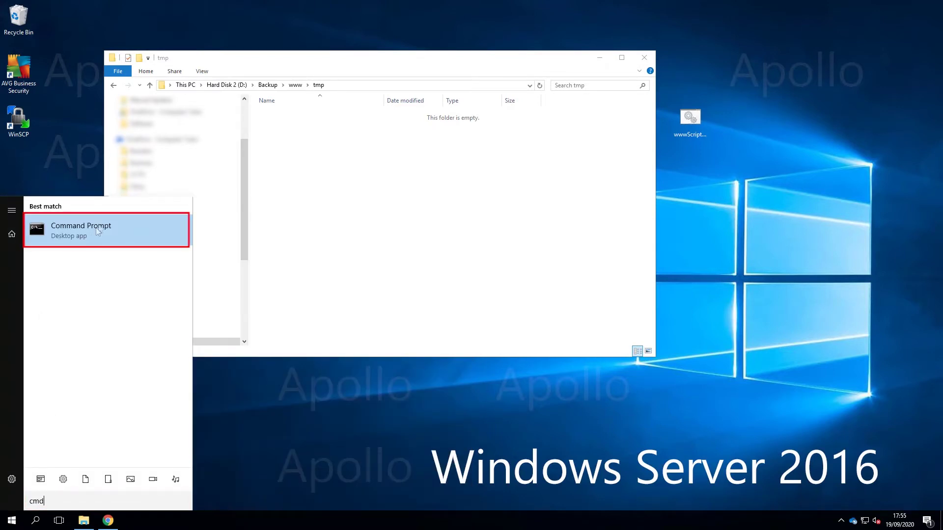
pyautogui.click(98, 231)
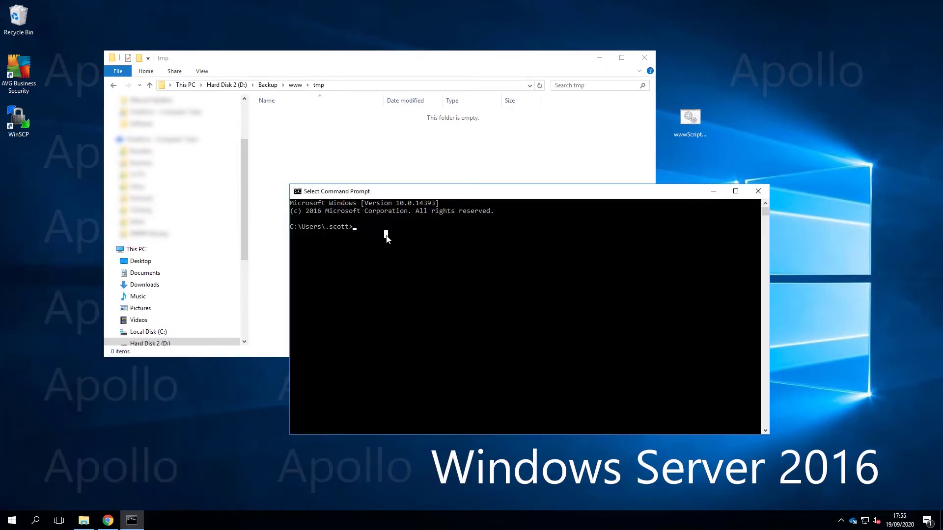
pyautogui.write('cd desk')
pyautogui.press('Tab')
pyautogui.press('Return')
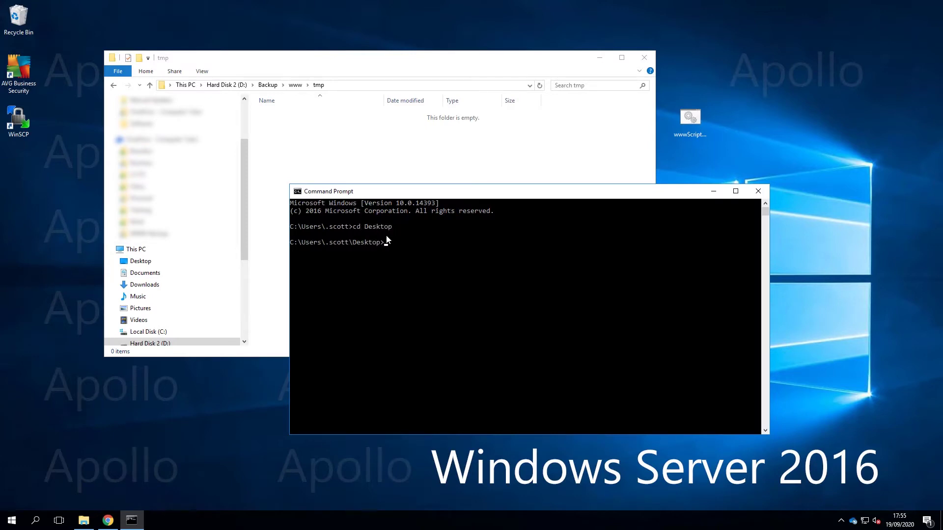
pyautogui.write('dir')
pyautogui.press('Return')
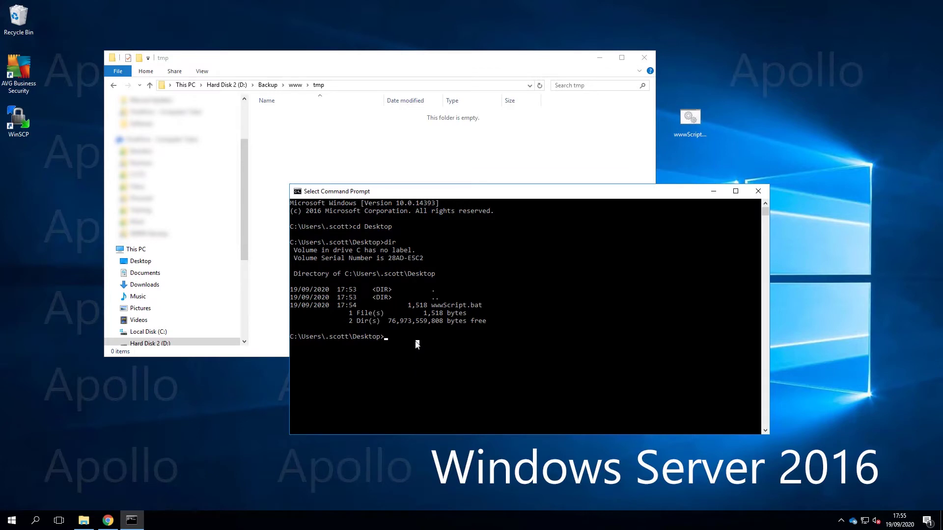
pyautogui.write('www')
pyautogui.press('Tab')
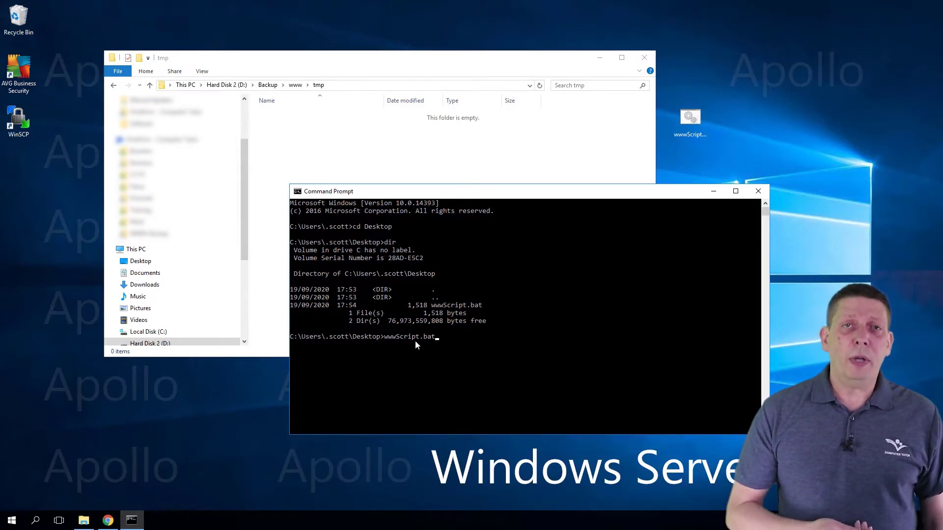
pyautogui.press('Return')
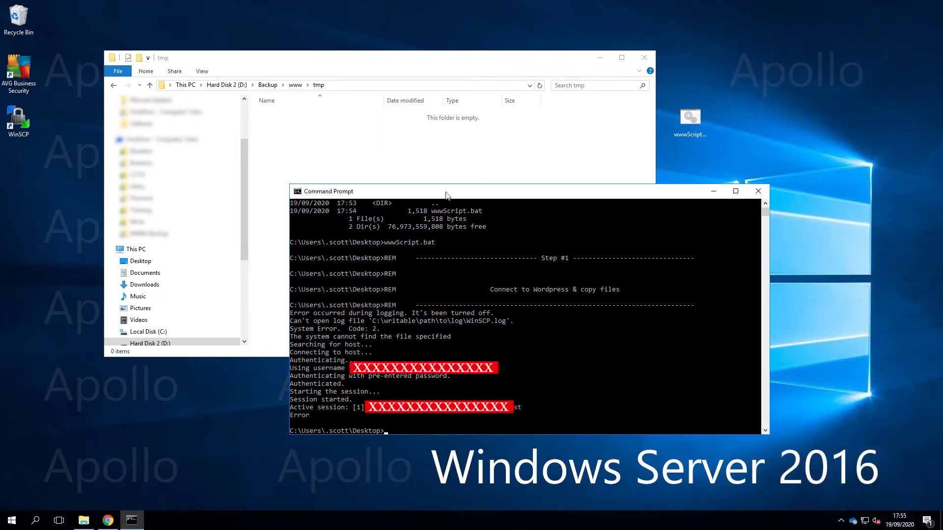
# Edit wwwScript.bat in Notepad beside the console and highlight its /log file path.
pyautogui.moveTo(448, 191); pyautogui.dragTo(302, 180)
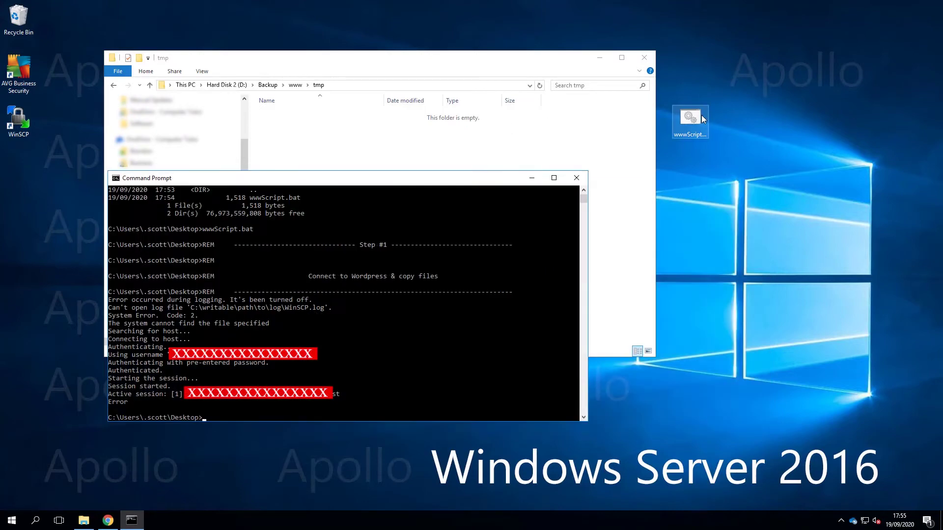
pyautogui.click(690, 121)
pyautogui.rightClick(700, 122)
pyautogui.click(732, 133)
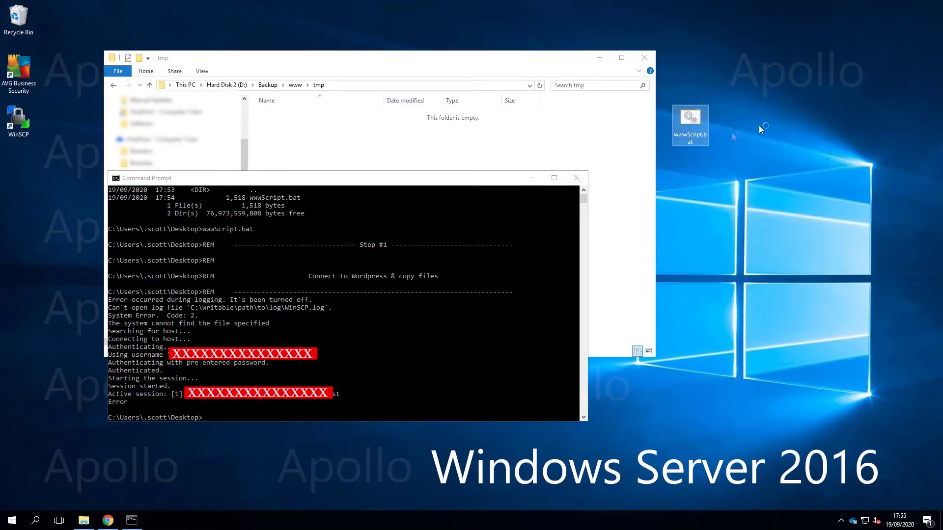
pyautogui.moveTo(413, 127); pyautogui.dragTo(708, 127)
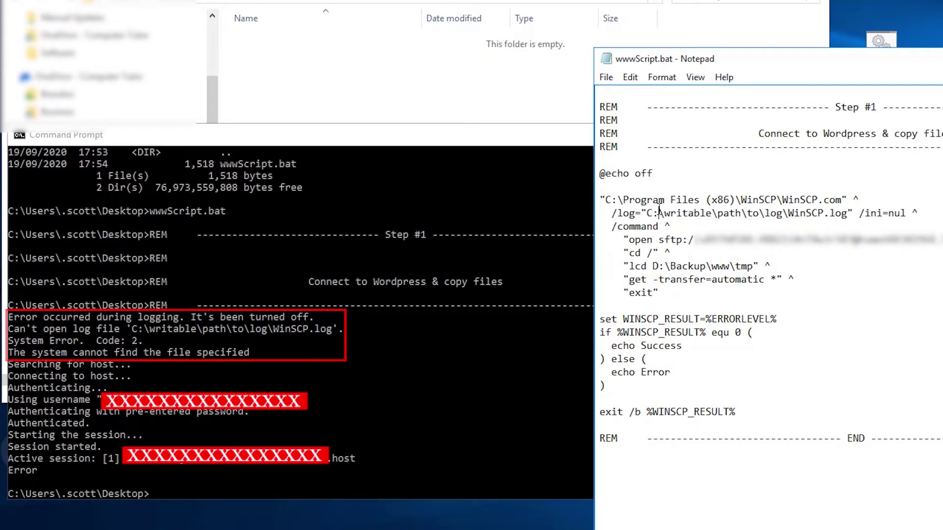
pyautogui.moveTo(647, 213); pyautogui.dragTo(849, 213)
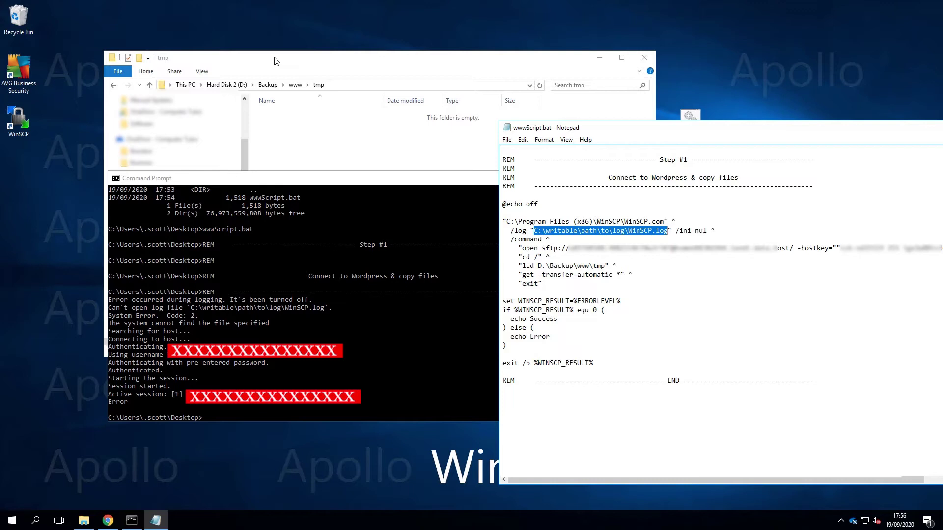
# Make a folder named logs inside C:\Program Files (x86)\WinSCP.
pyautogui.click(275, 61)
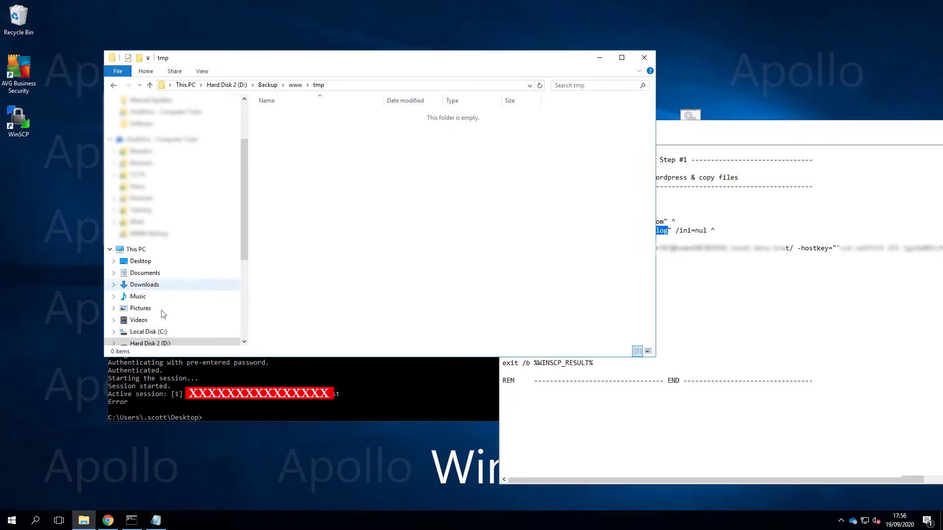
pyautogui.click(115, 333)
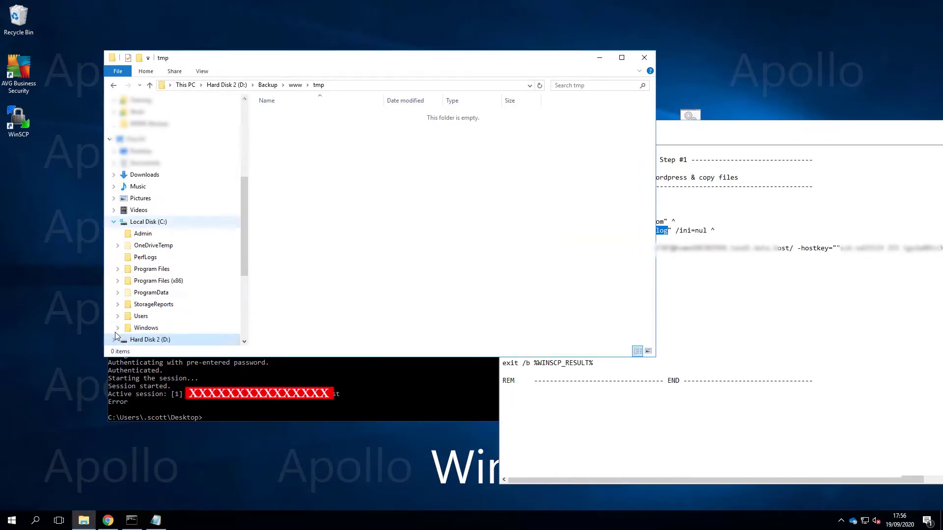
pyautogui.click(158, 283)
pyautogui.click(148, 336)
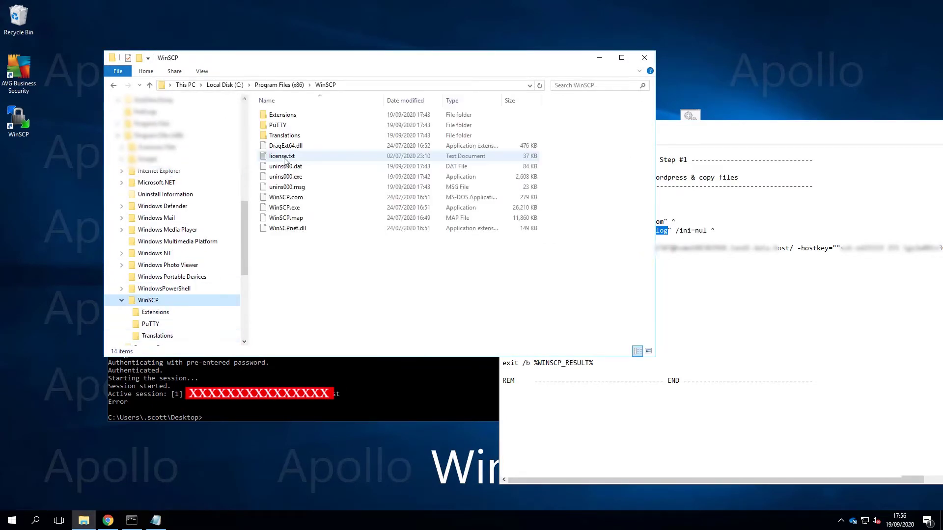
pyautogui.rightClick(308, 278)
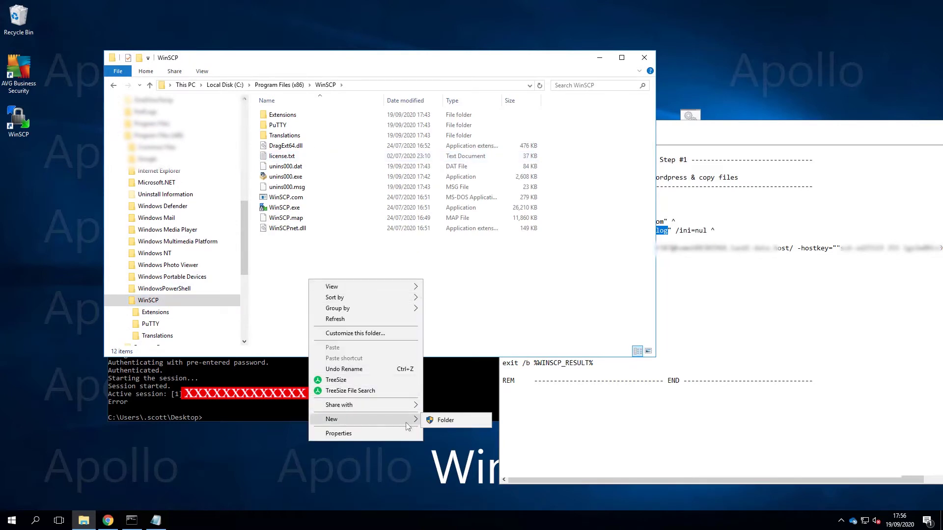
pyautogui.click(444, 422)
pyautogui.write('logd')
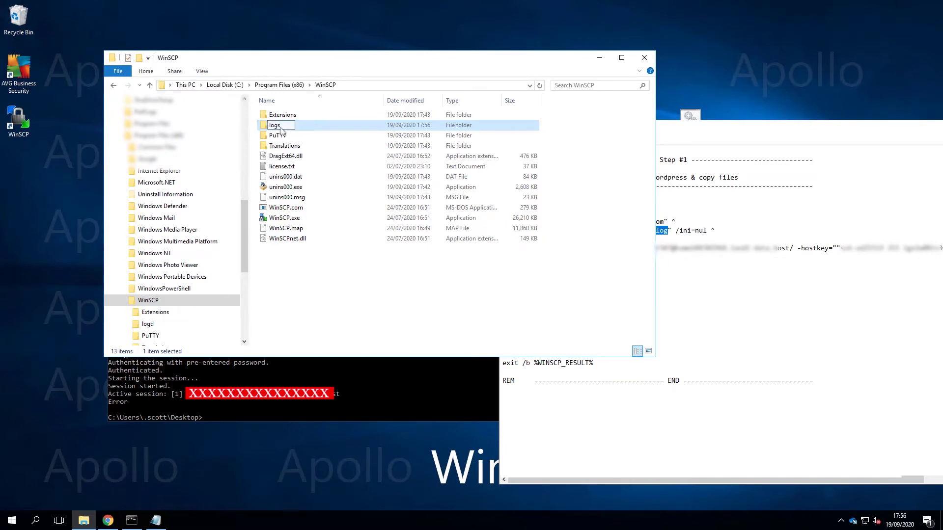
pyautogui.press('Return')
pyautogui.rightClick(274, 125)
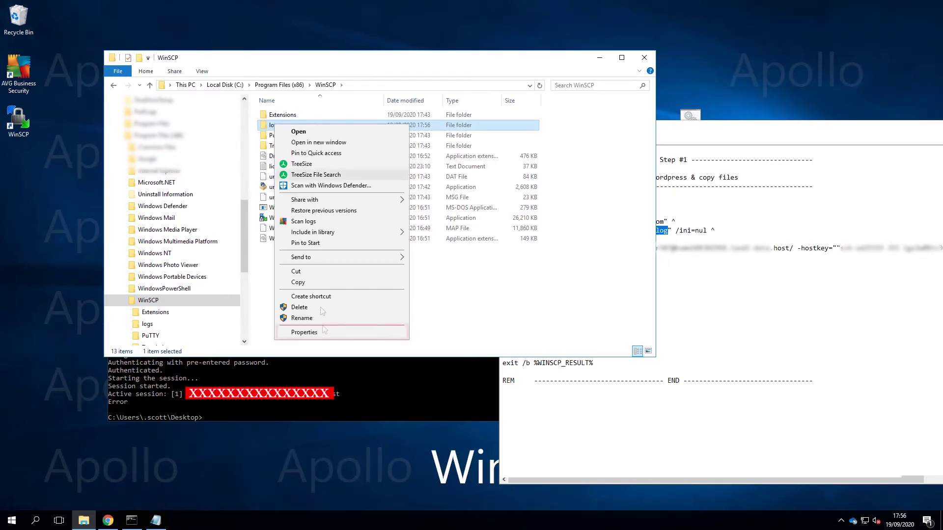
pyautogui.click(314, 334)
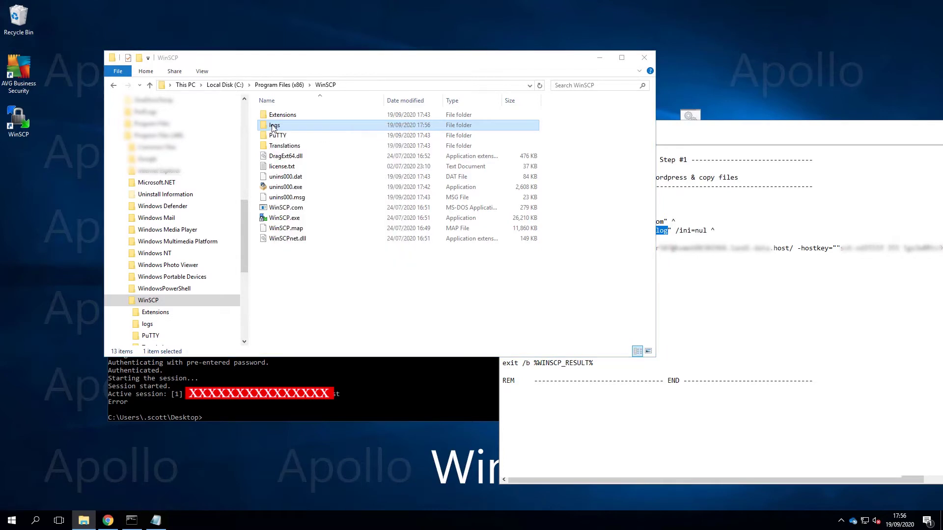
# Add Everyone to the logs folder's Security list with Modify allowed, and apply.
pyautogui.click(424, 156)
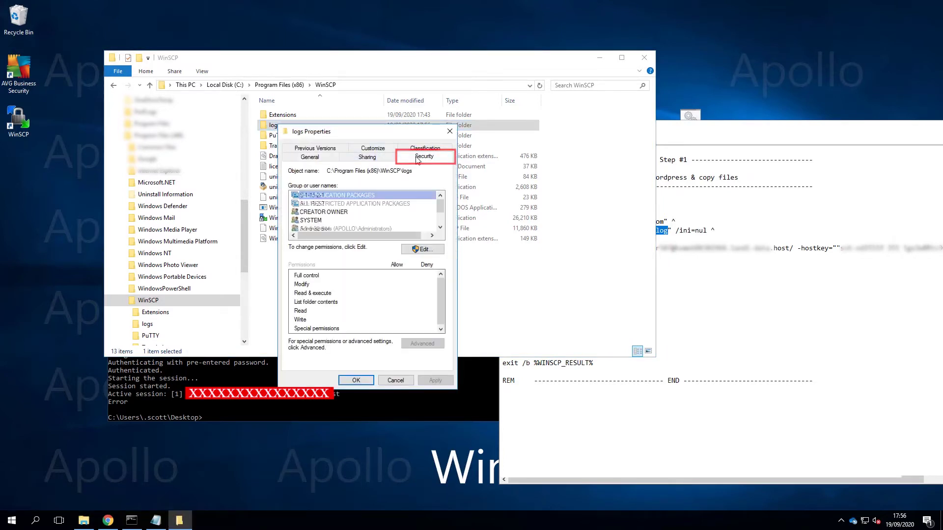
pyautogui.click(424, 249)
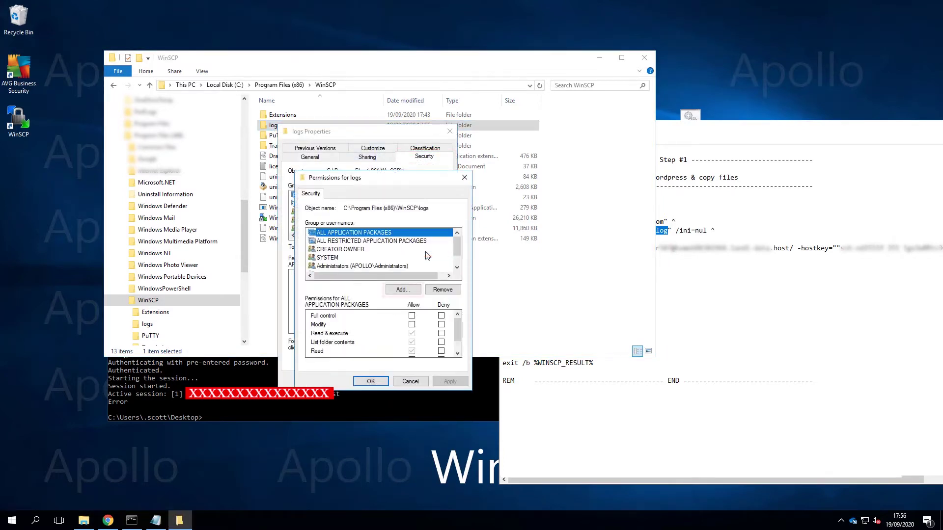
pyautogui.click(402, 290)
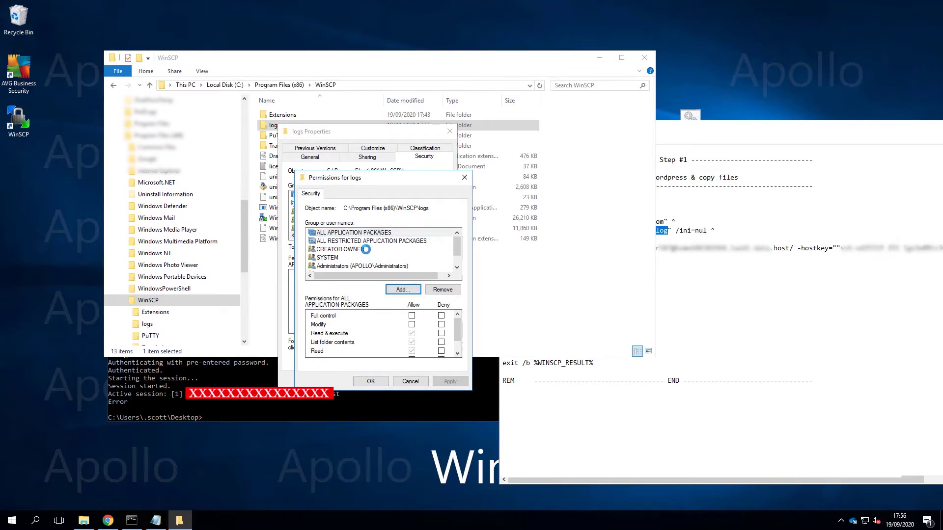
pyautogui.write('ever')
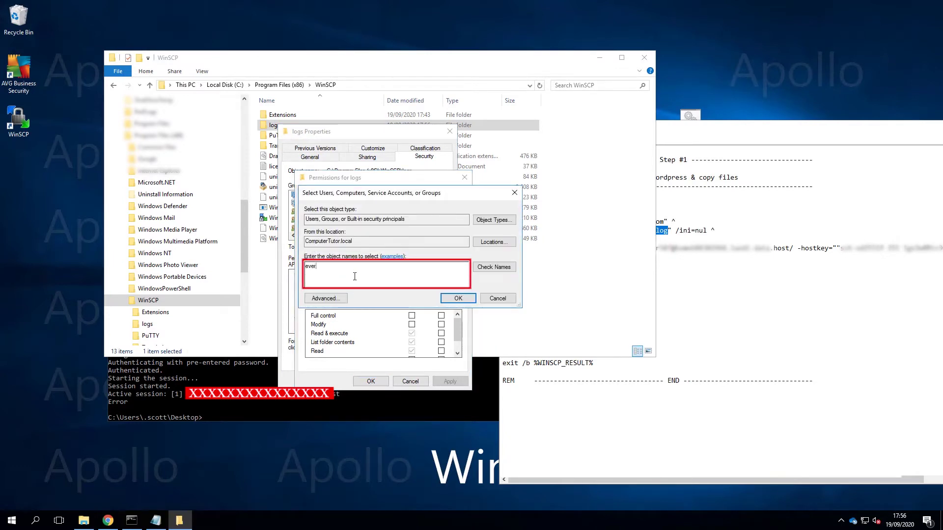
pyautogui.write('yone')
pyautogui.click(494, 266)
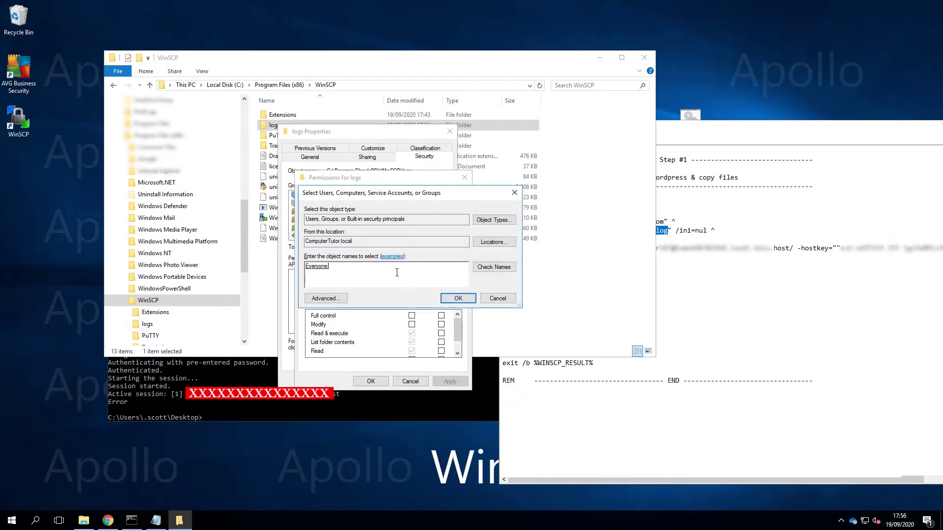
pyautogui.click(457, 298)
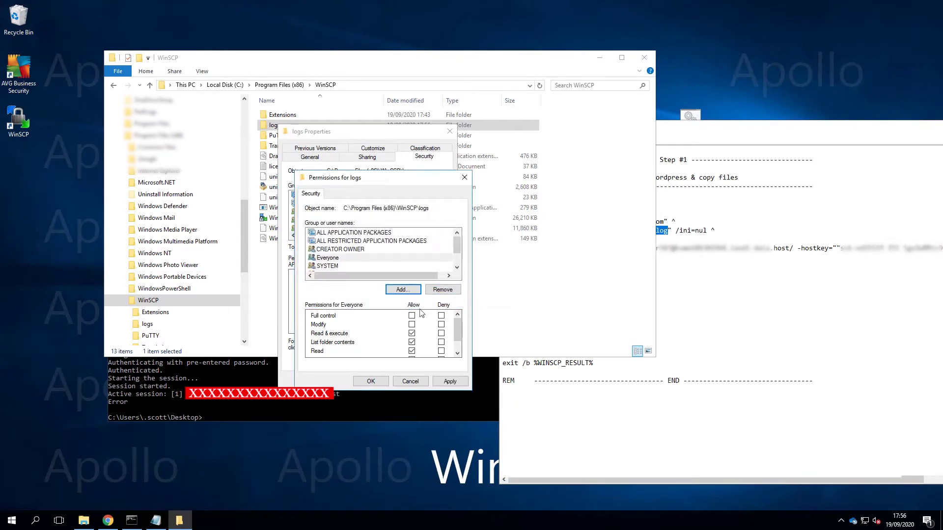
pyautogui.click(411, 316)
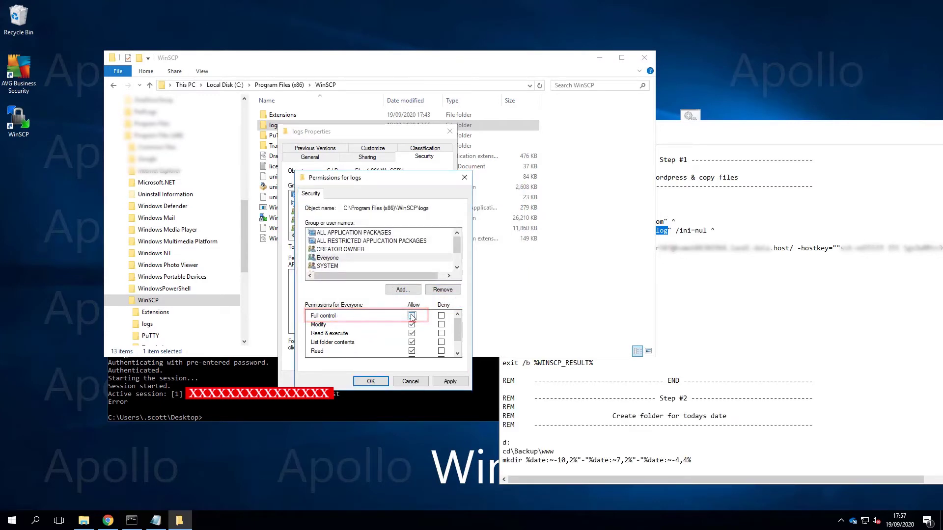
pyautogui.click(412, 315)
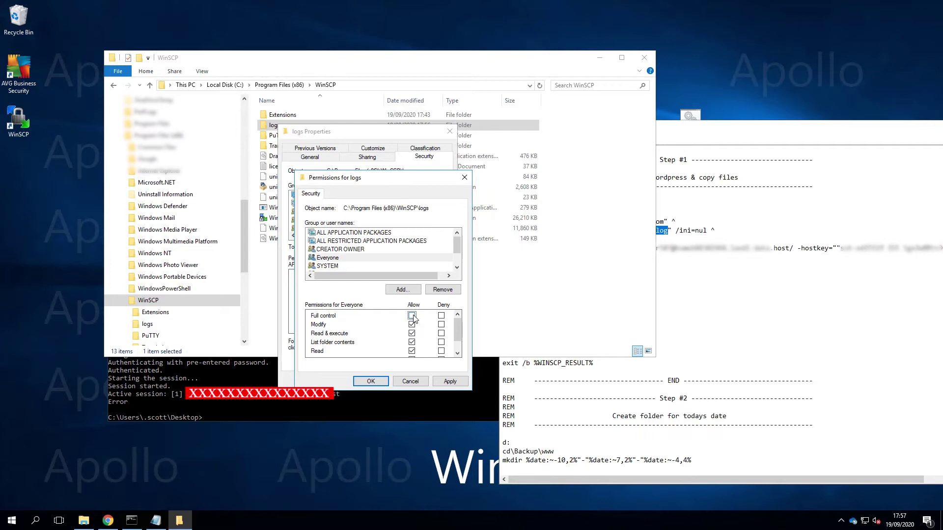
pyautogui.click(450, 381)
pyautogui.click(370, 381)
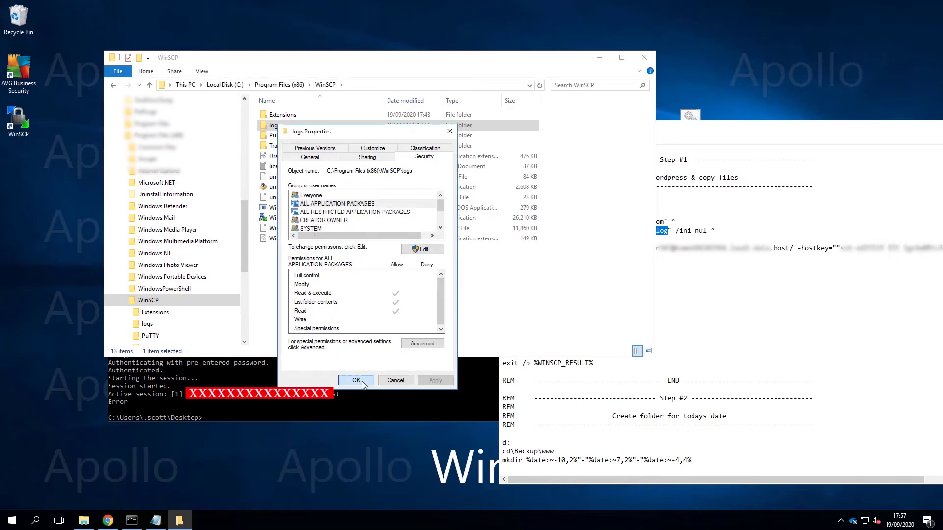
# Rerun wwwScript.bat in Command Prompt by recalling the previous command.
pyautogui.click(644, 58)
pyautogui.click(313, 286)
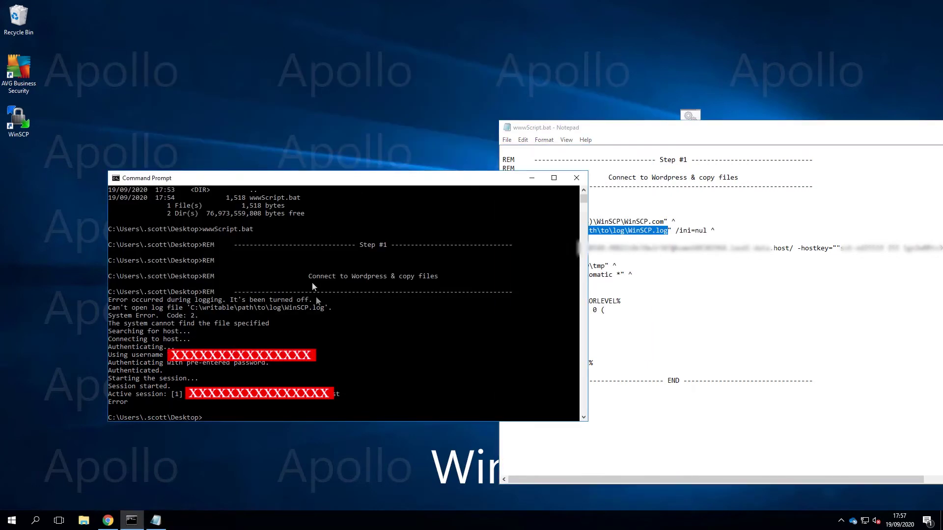
pyautogui.click(413, 339)
pyautogui.press('Up')
pyautogui.press('Return')
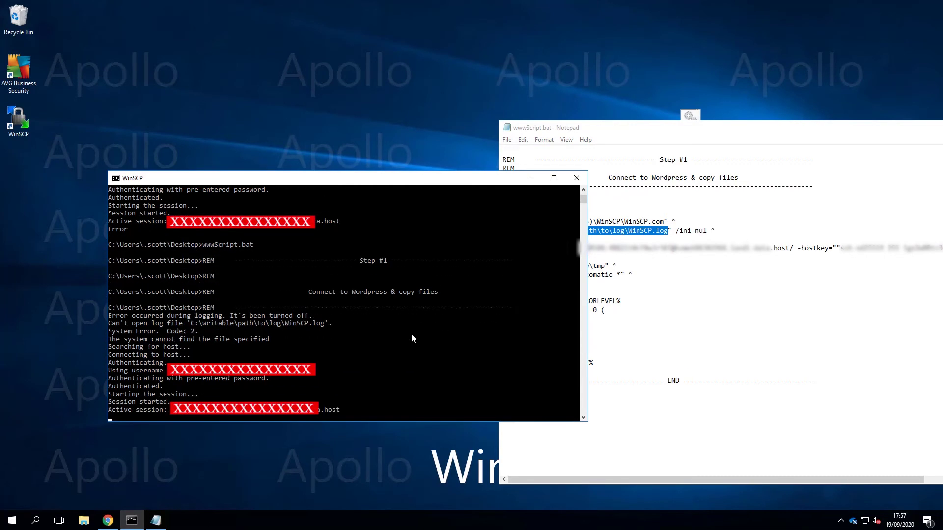
# Move the console aside and bring Notepad and File Explorer forward.
pyautogui.moveTo(449, 180); pyautogui.dragTo(405, 142)
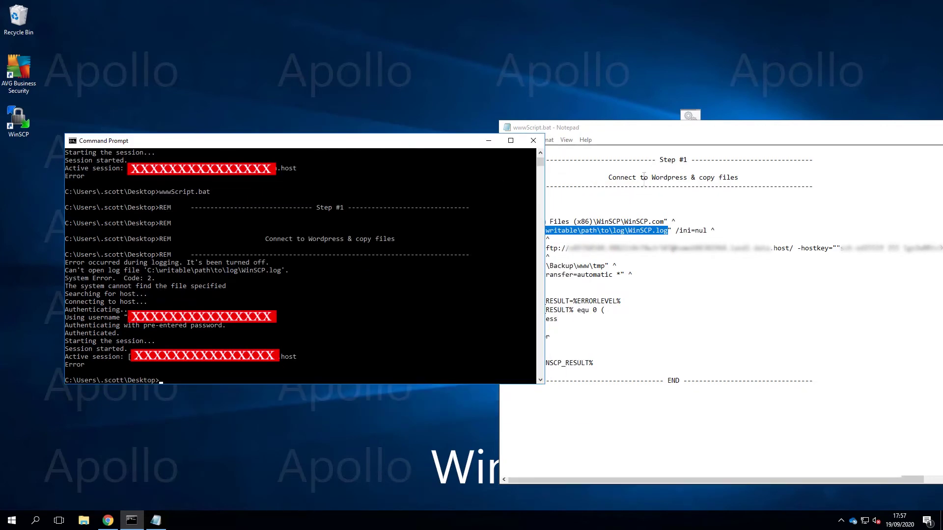
pyautogui.click(639, 132)
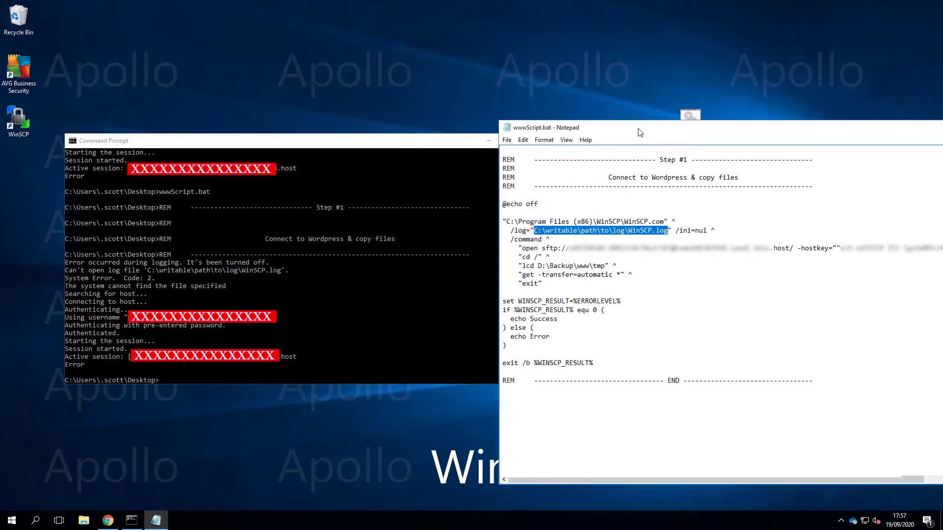
pyautogui.click(84, 523)
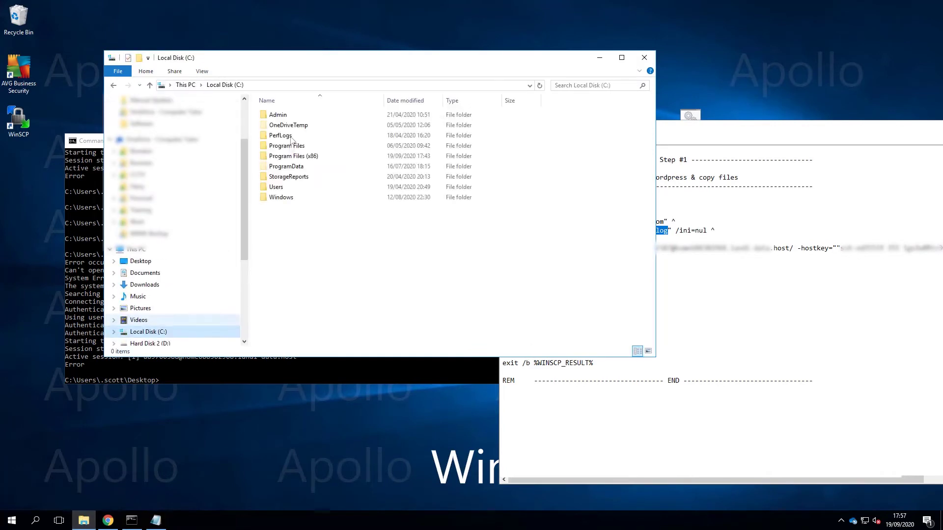
# Go to C:\Program Files (x86)\WinSCP\logs and copy its address.
pyautogui.doubleClick(288, 157)
pyautogui.doubleClick(288, 251)
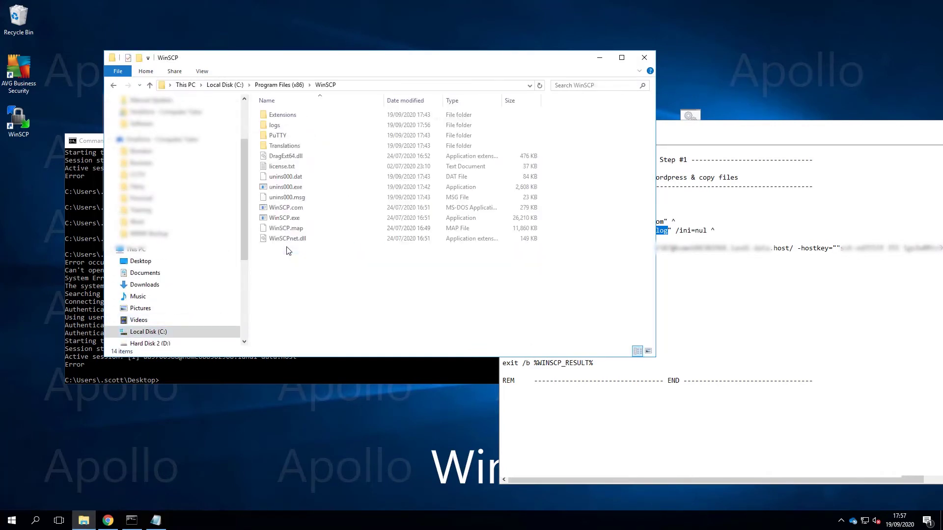
pyautogui.click(275, 126)
pyautogui.doubleClick(274, 125)
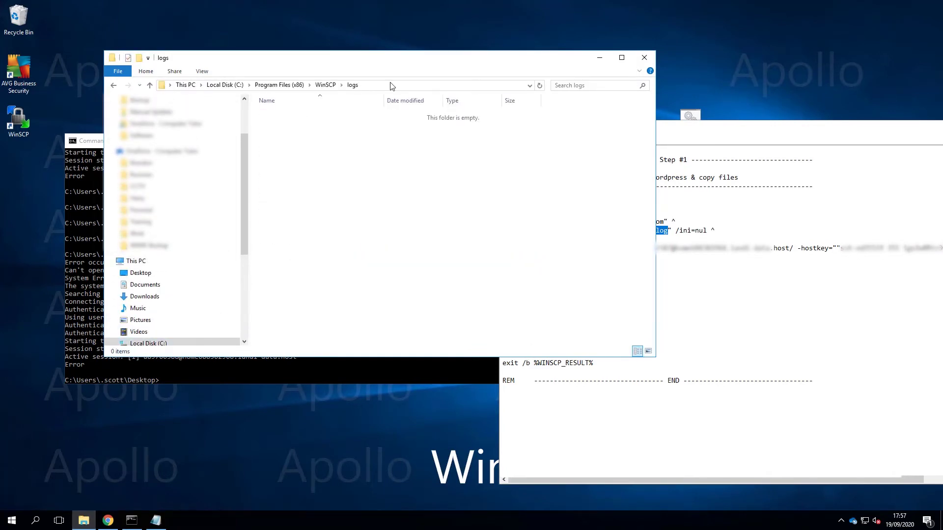
pyautogui.click(368, 85)
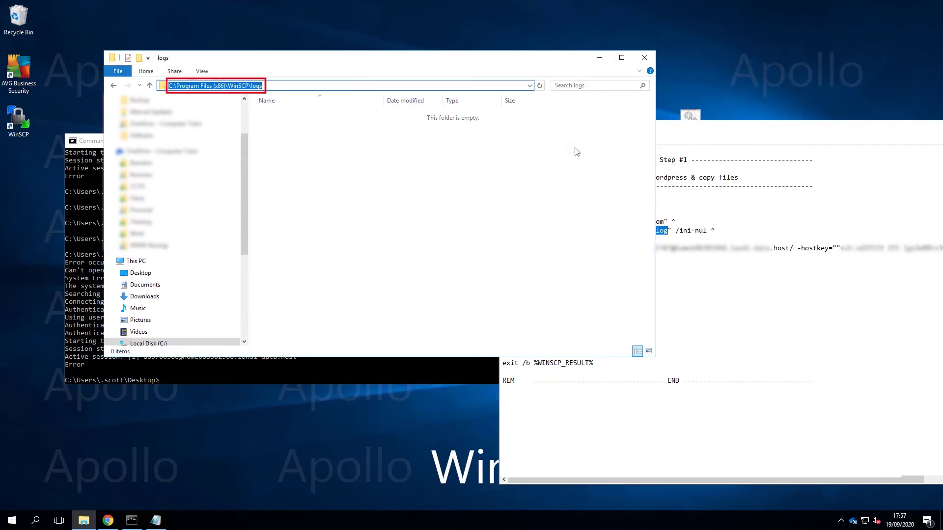
# Paste the logs path over the script's placeholder /log path and save wwwScript.bat.
pyautogui.click(738, 131)
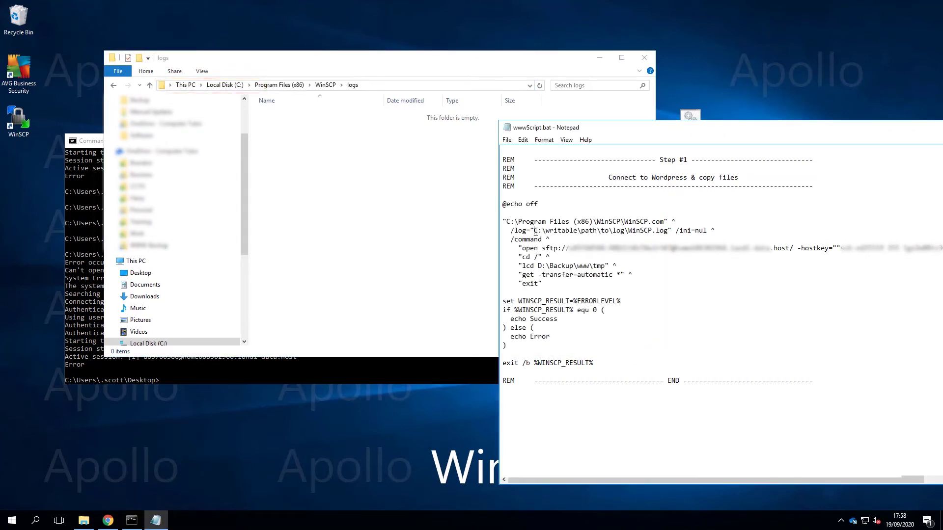
pyautogui.moveTo(534, 231); pyautogui.dragTo(625, 230)
pyautogui.write('C:\\Program Files (x86)\\WinSCP\\logs')
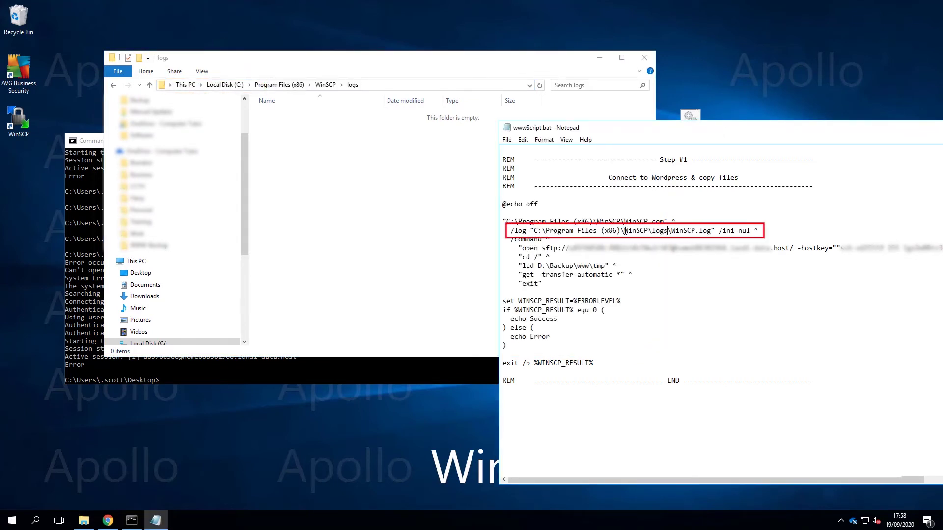
pyautogui.click(508, 140)
pyautogui.click(521, 172)
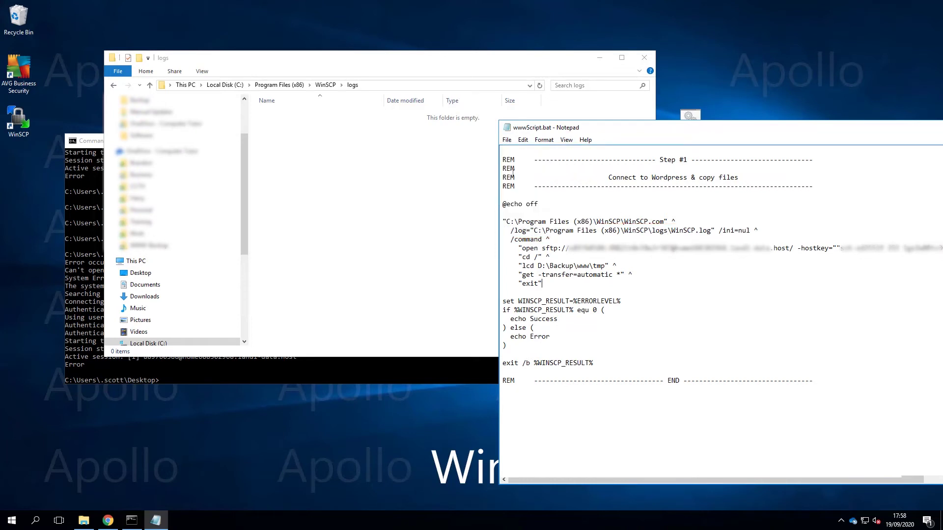
pyautogui.click(644, 57)
# Rerun the backup script and copy the failing /logs/traffic.html/.md5sums path from its output.
pyautogui.click(257, 324)
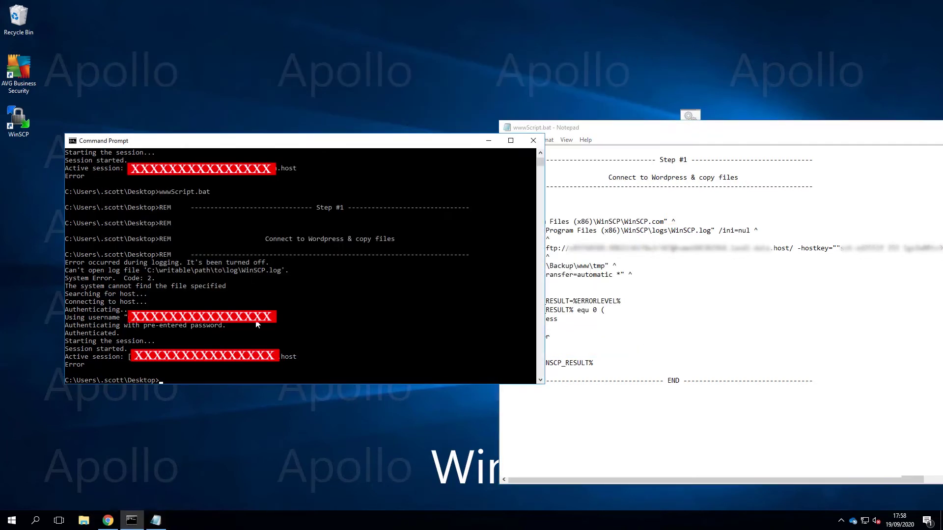
pyautogui.click(301, 381)
pyautogui.write('wwwScript.bat')
pyautogui.press('Return')
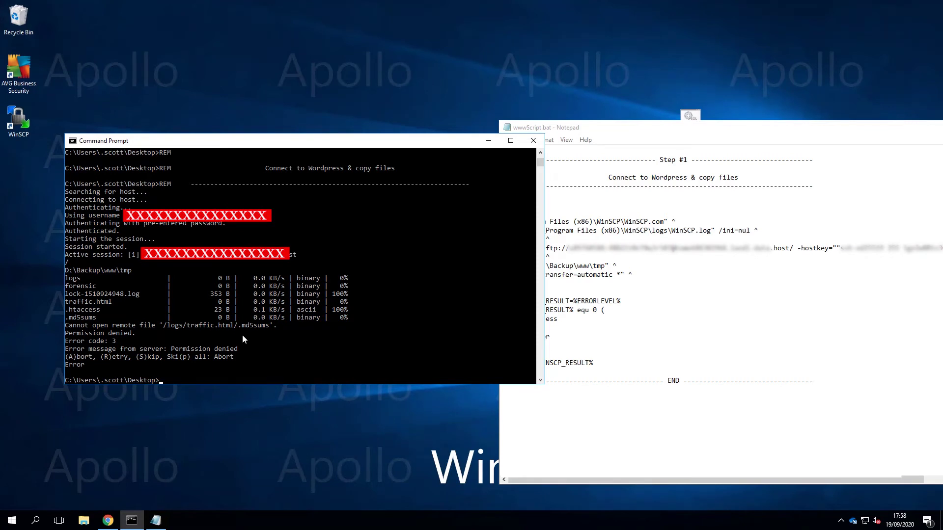
pyautogui.moveTo(270, 325); pyautogui.dragTo(167, 331)
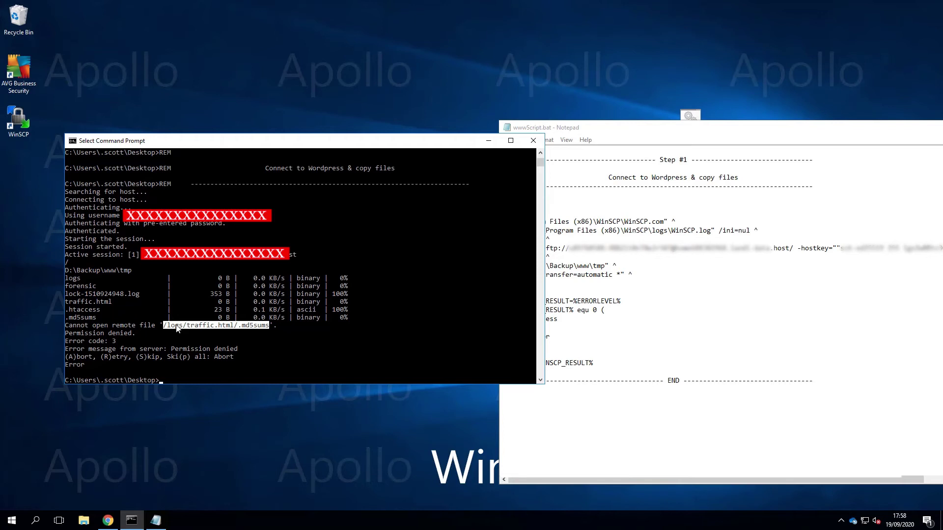
pyautogui.press('Return')
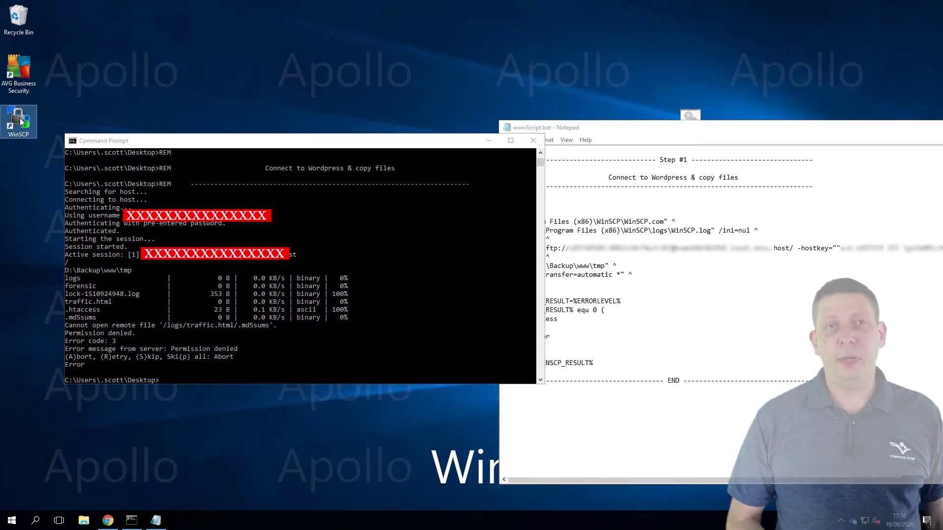
pyautogui.click(180, 98)
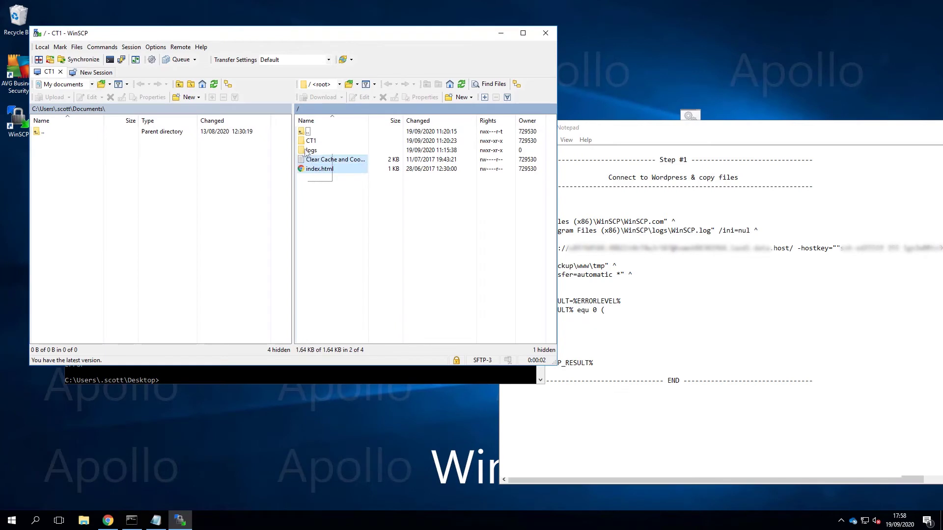
# Begin downloading all the remote website files and open the transfer settings presets configuration.
pyautogui.moveTo(336, 188); pyautogui.dragTo(310, 146)
pyautogui.rightClick(325, 150)
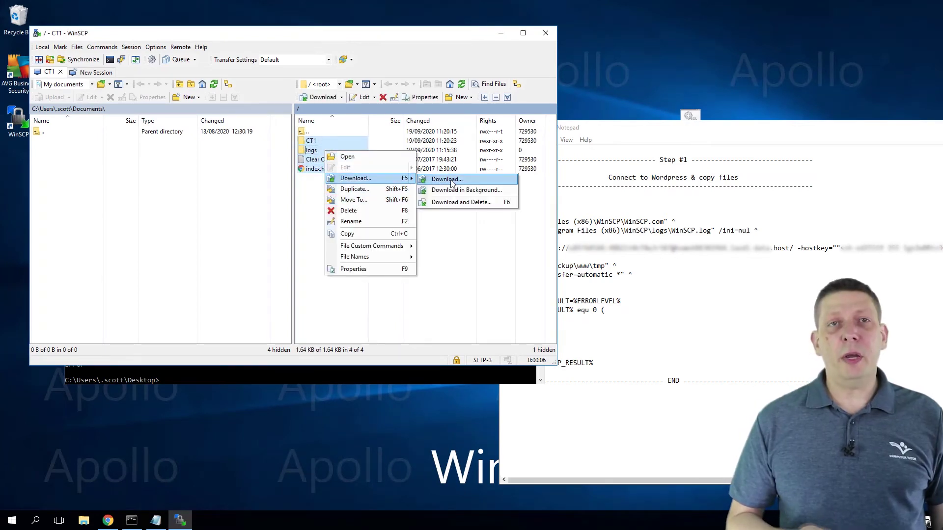
pyautogui.moveTo(355, 179)
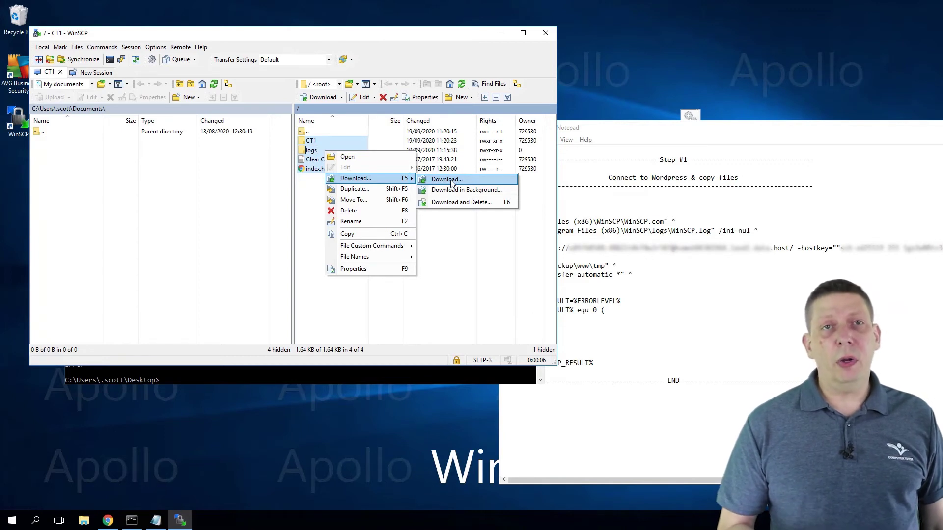
pyautogui.click(446, 179)
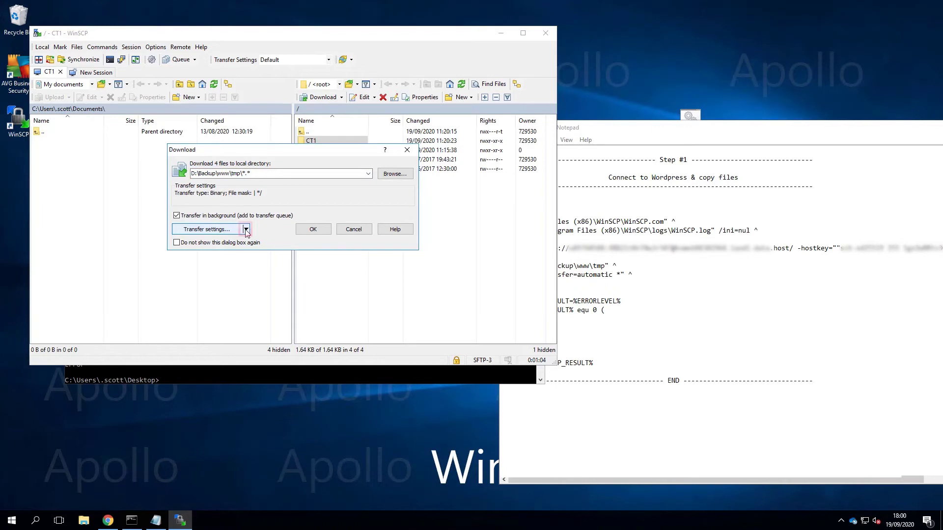
pyautogui.click(246, 230)
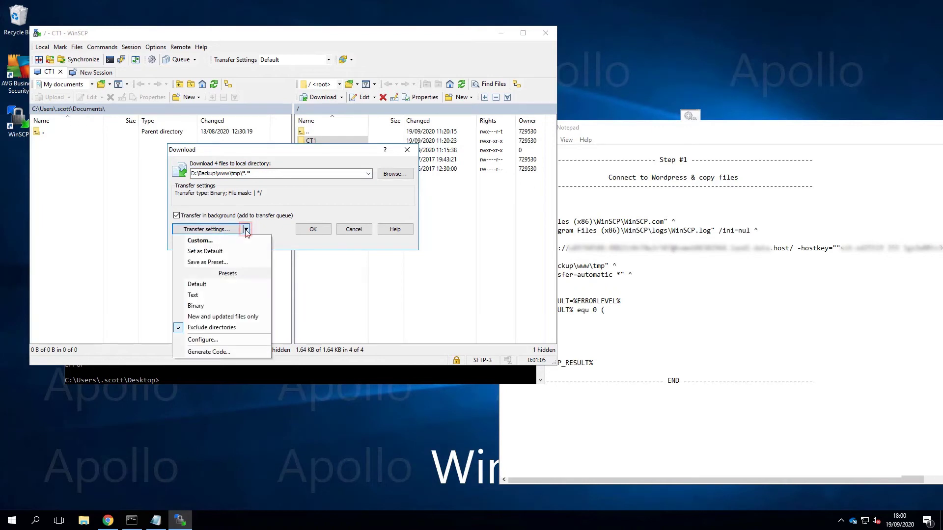
pyautogui.click(219, 341)
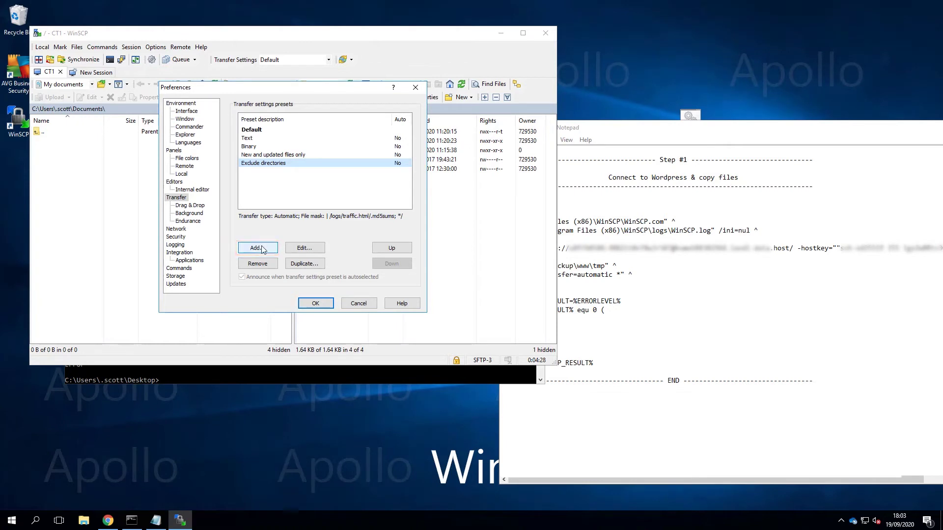
# Add preset 'Full Backup' in Automatic mode, excluding /logs/traffic.html/.md5sums, and confirm.
pyautogui.click(258, 248)
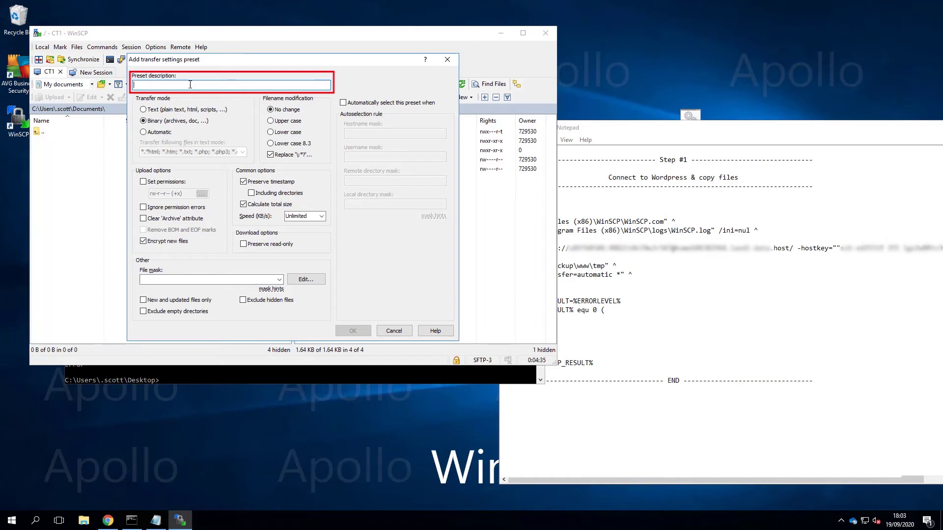
pyautogui.write('Full Backup')
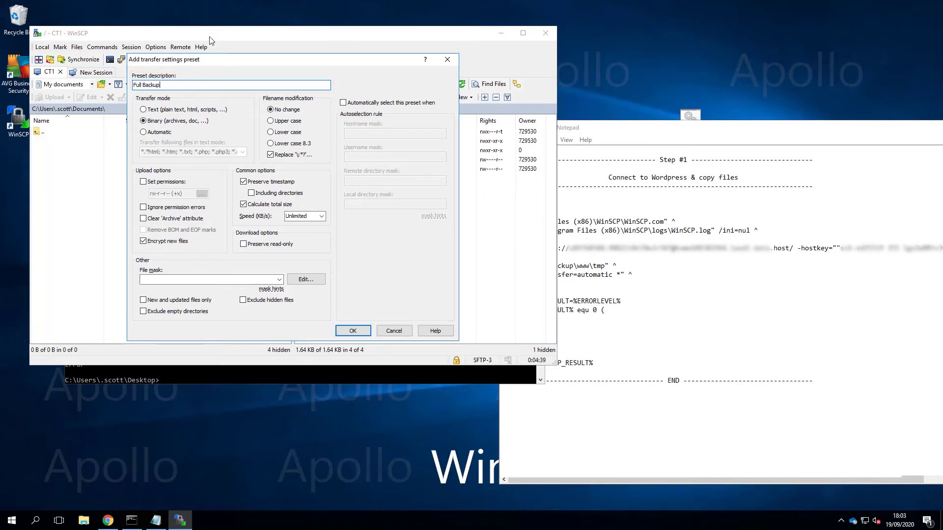
pyautogui.click(144, 132)
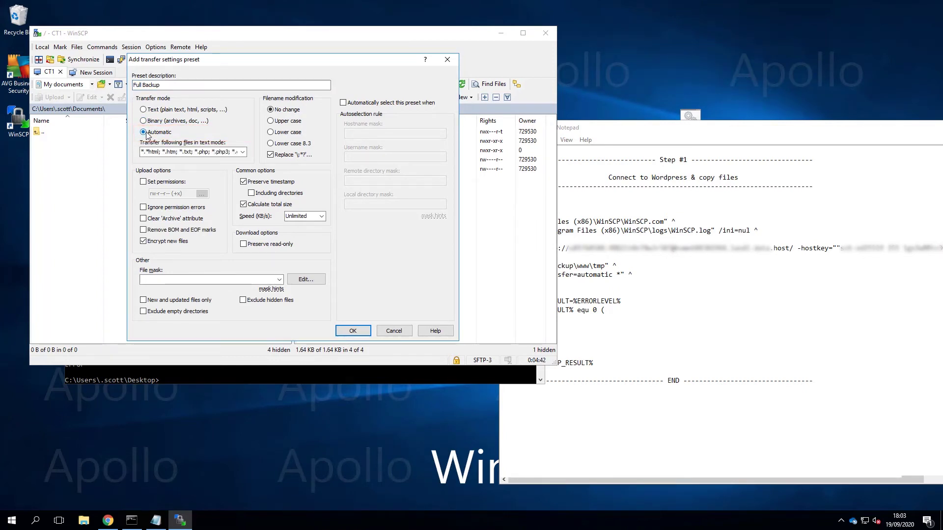
pyautogui.click(305, 278)
pyautogui.click(328, 118)
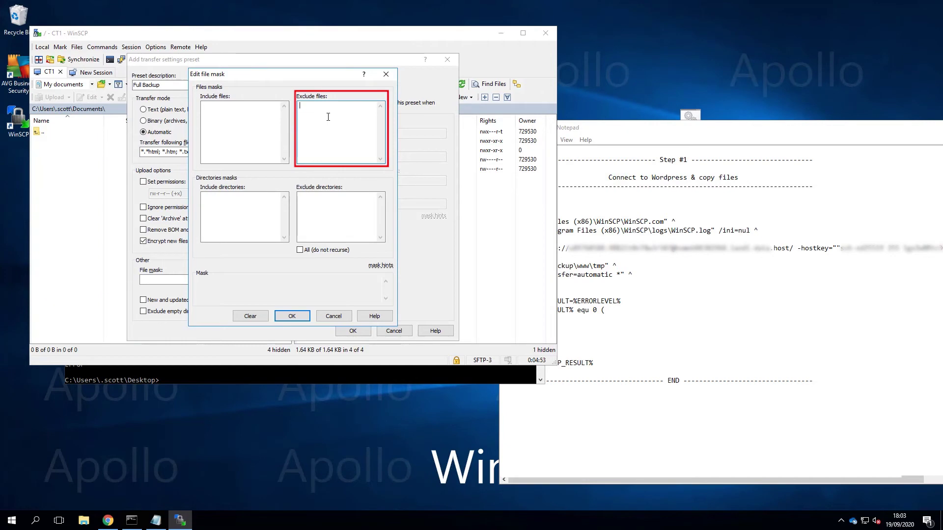
pyautogui.hotkey('ctrl', 'v')
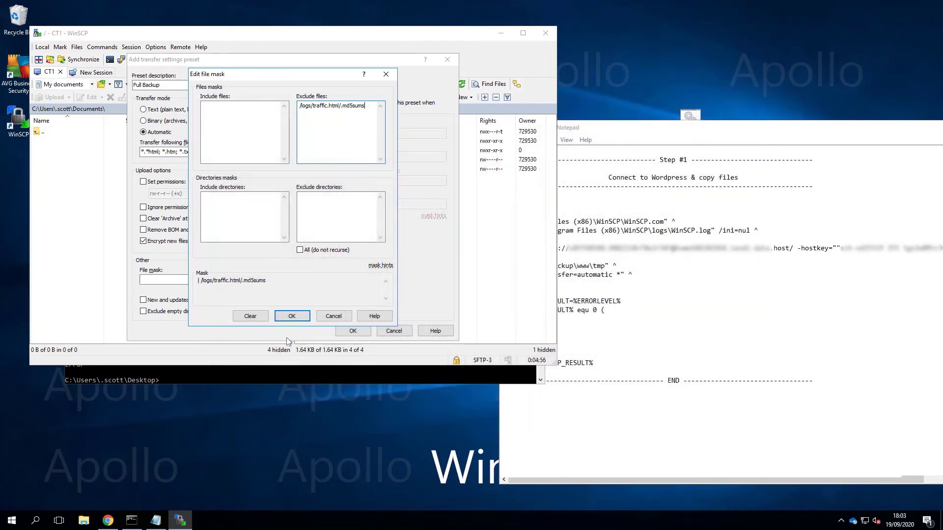
pyautogui.click(292, 317)
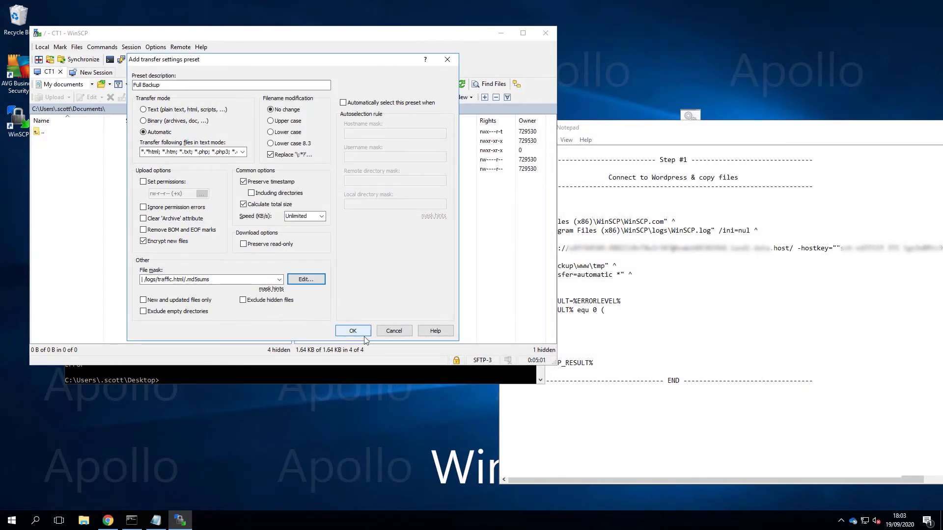
pyautogui.click(356, 332)
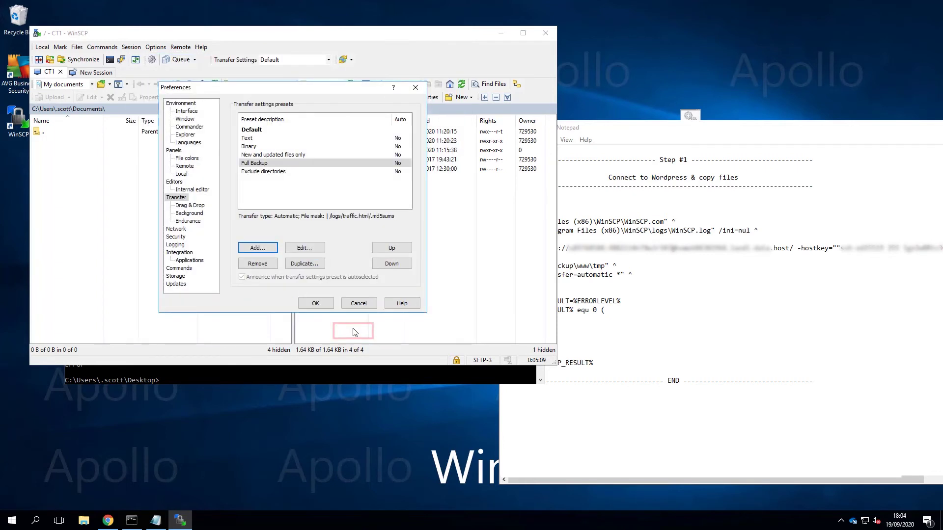
pyautogui.click(315, 304)
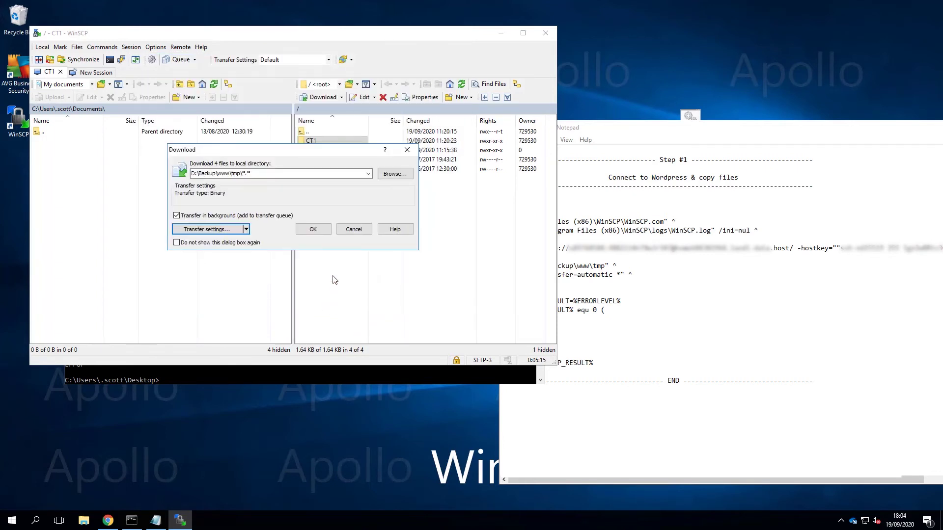
# Apply the Full Backup preset and select the generated script lines from /command to exit.
pyautogui.click(247, 231)
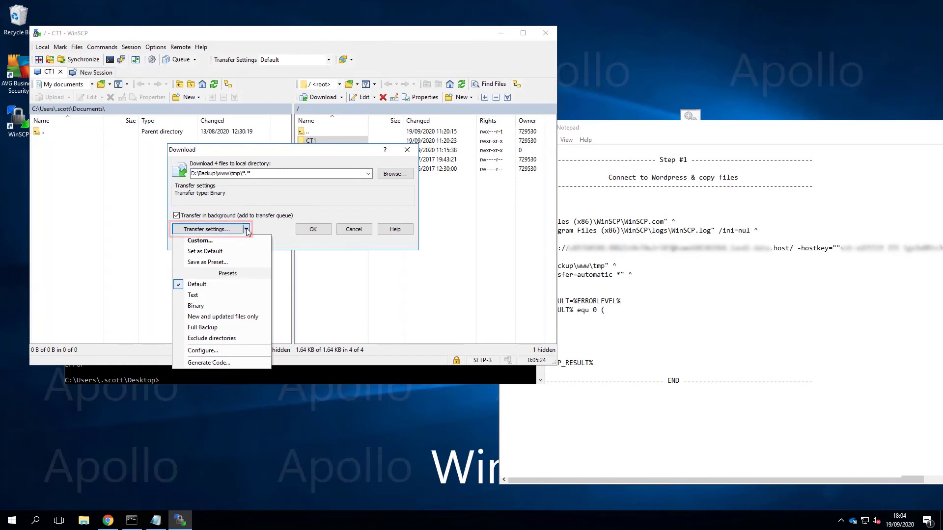
pyautogui.click(214, 328)
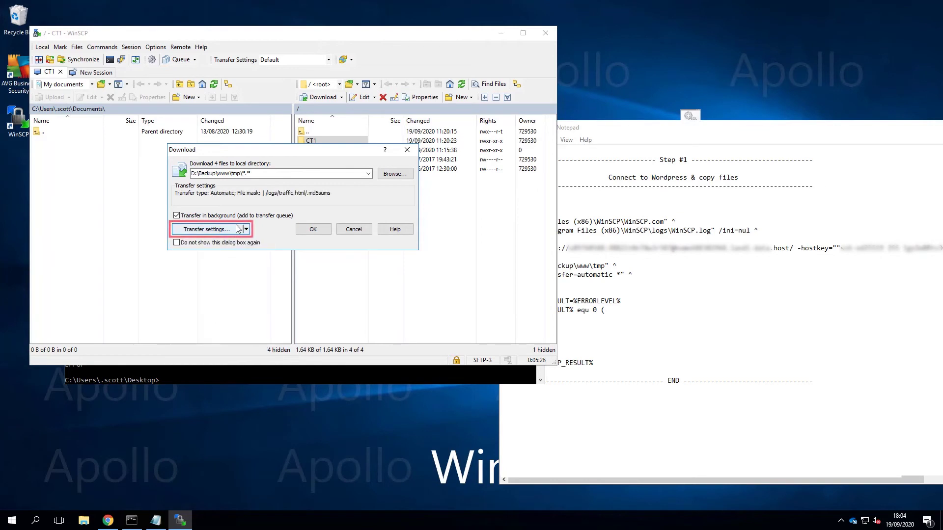
pyautogui.click(247, 229)
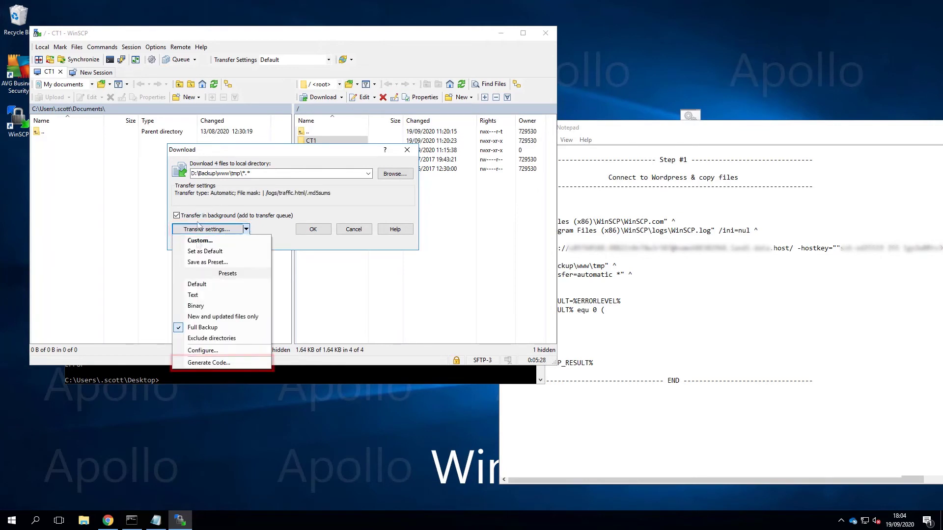
pyautogui.click(212, 363)
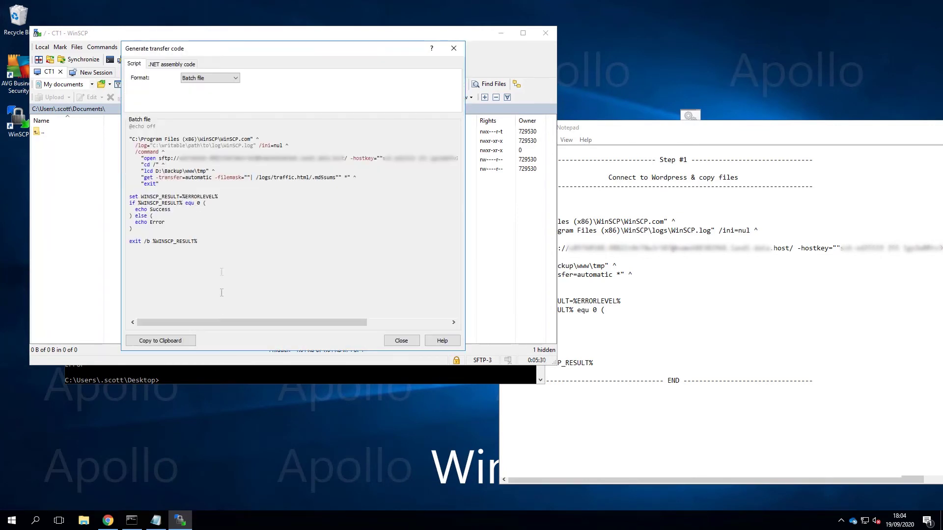
pyautogui.moveTo(226, 241); pyautogui.dragTo(109, 155)
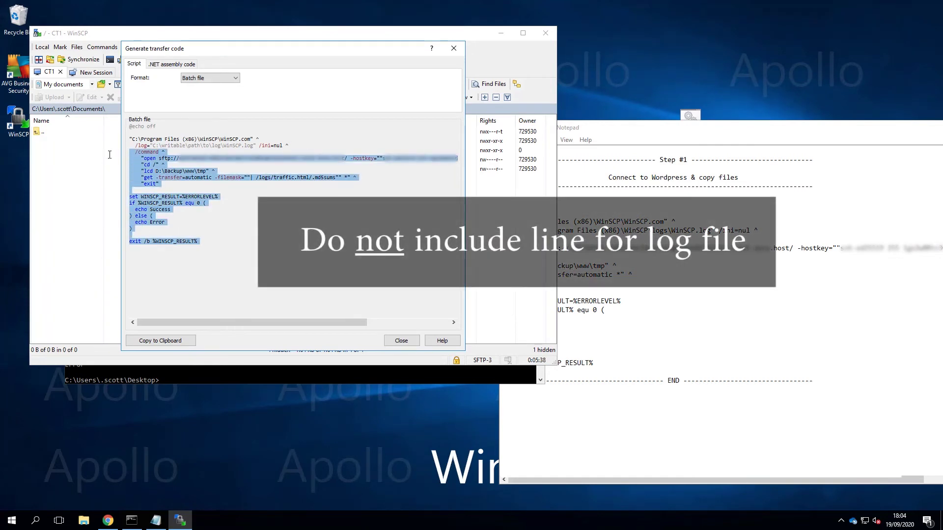
pyautogui.click(623, 301)
# Paste the generated commands over the old block in wwwScript.bat and save it.
pyautogui.moveTo(611, 362); pyautogui.dragTo(484, 243)
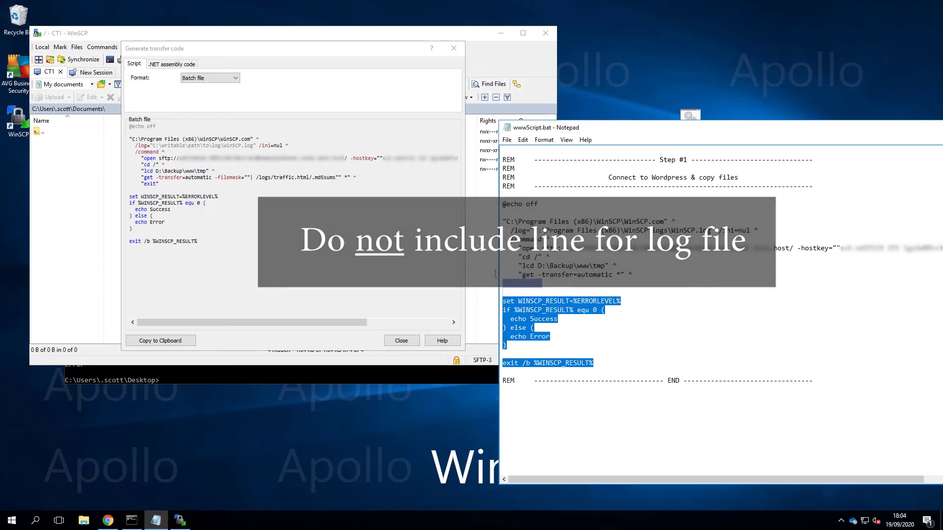
pyautogui.rightClick(532, 257)
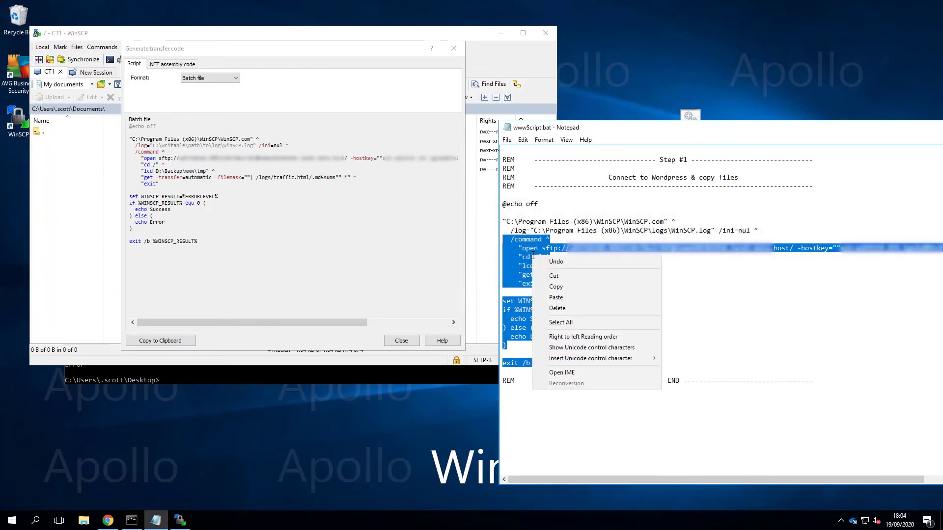
pyautogui.click(570, 298)
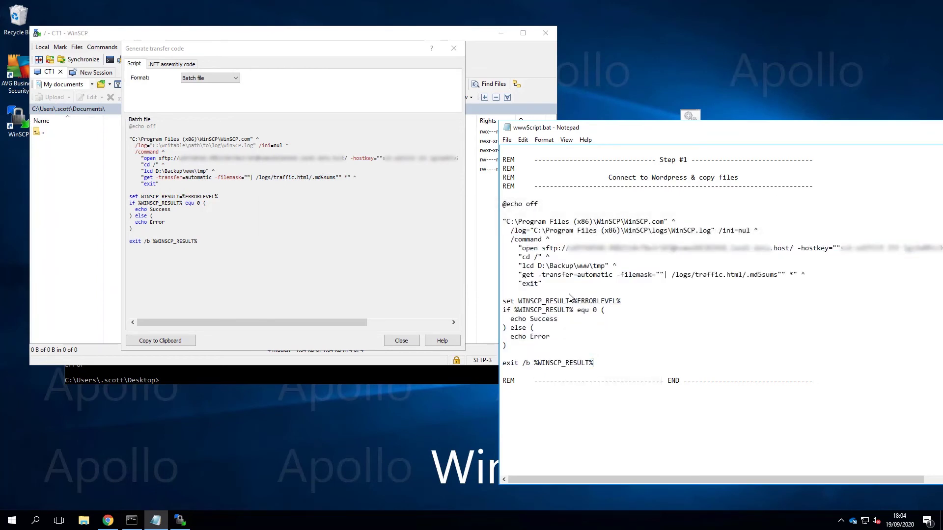
pyautogui.click(506, 141)
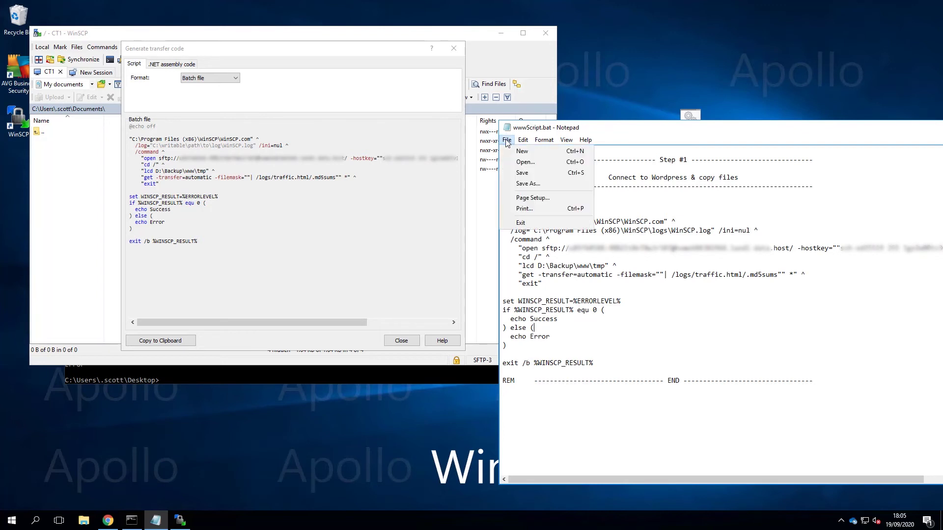
pyautogui.click(516, 168)
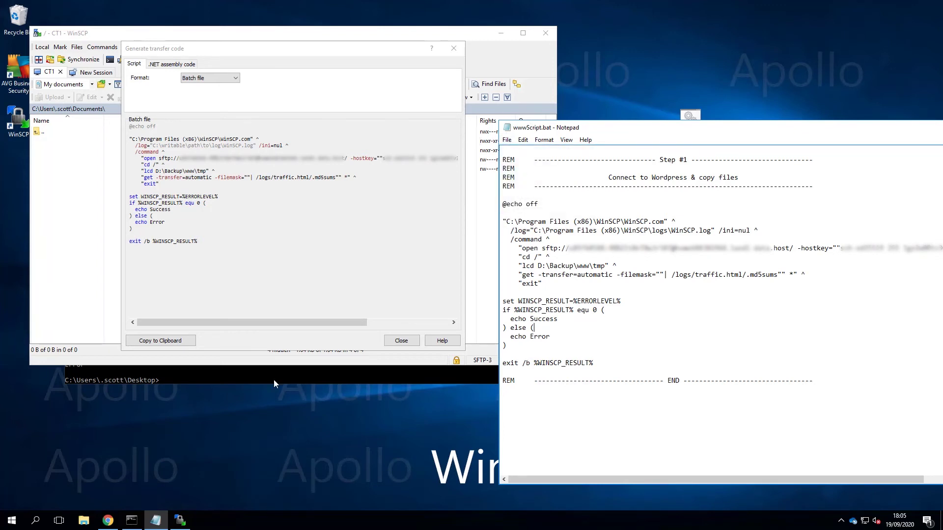
# Close the Generate code dialog, cancel the download and bring Command Prompt forward.
pyautogui.click(400, 340)
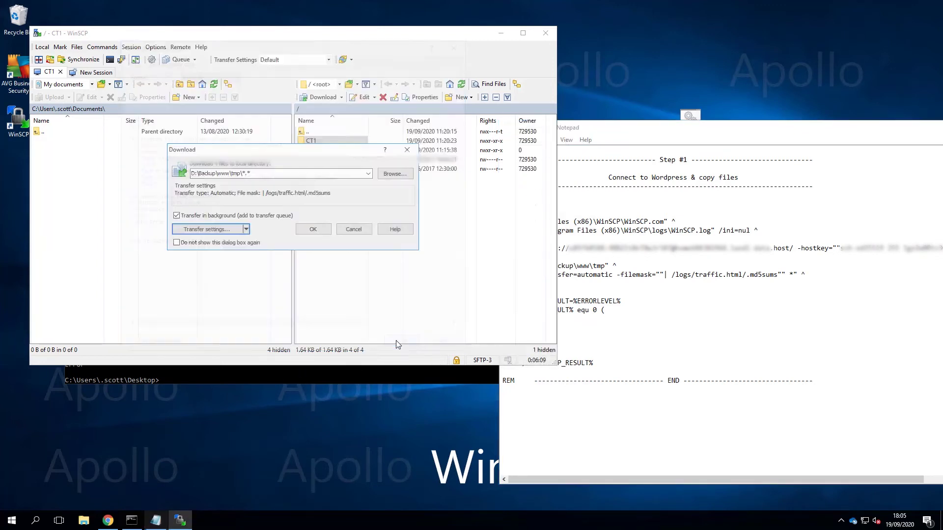
pyautogui.click(354, 230)
pyautogui.click(501, 33)
# Run wwwScript.bat from the Command Prompt.
pyautogui.click(373, 265)
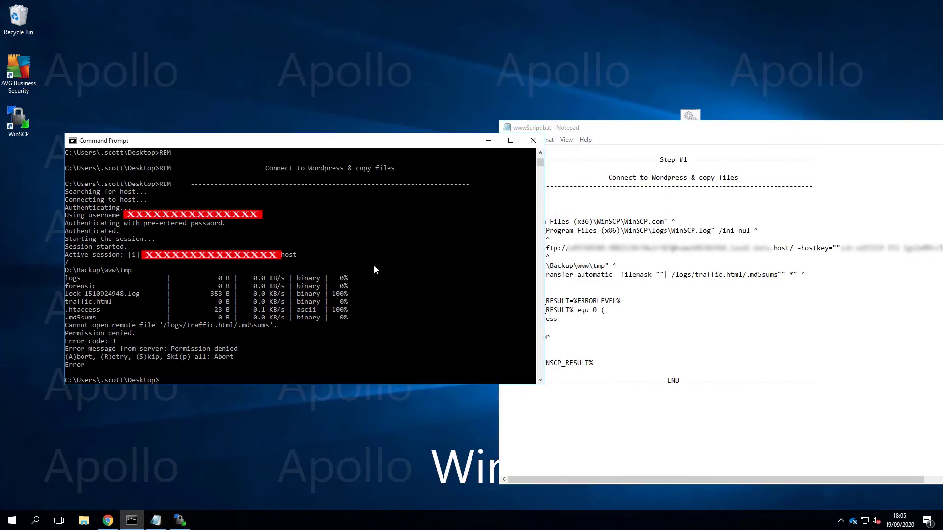
pyautogui.write('wwwScript.bat')
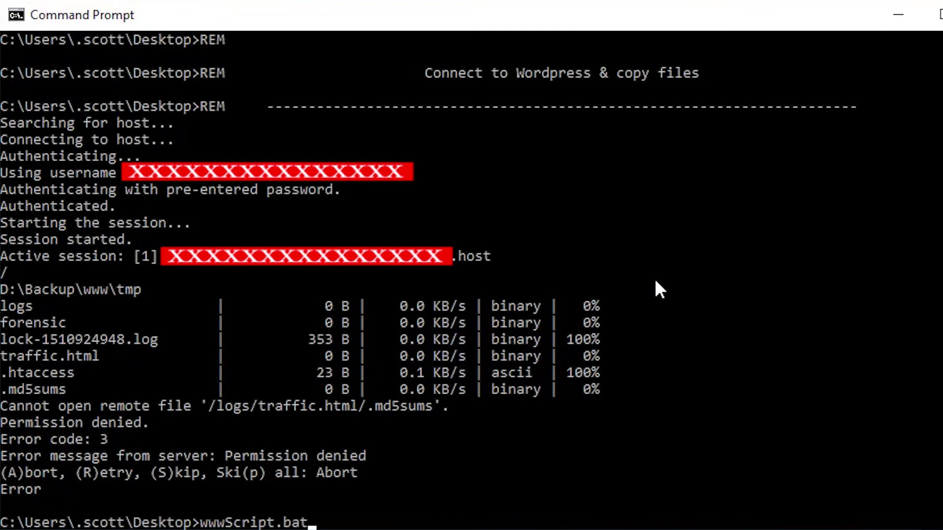
pyautogui.press('Return')
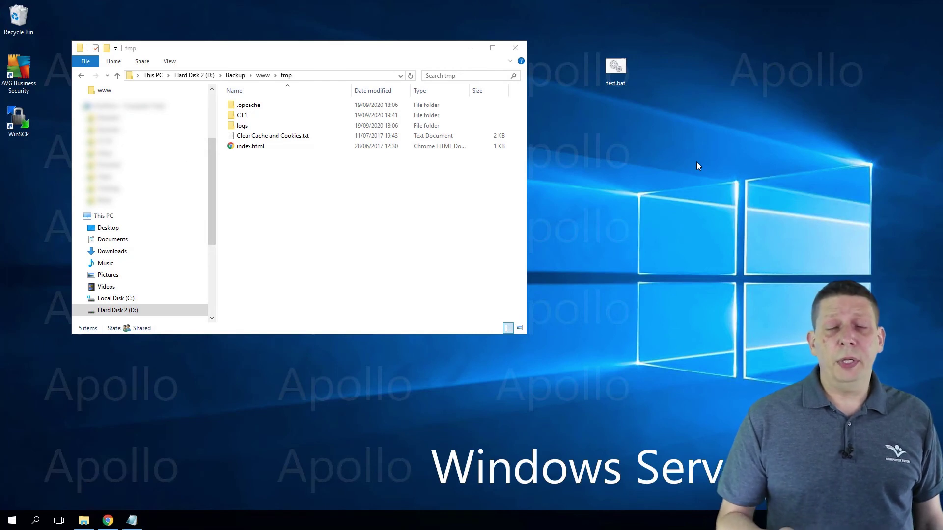
# Launch WinSCP from the desktop and log in to the saved CT1 site.
pyautogui.doubleClick(18, 118)
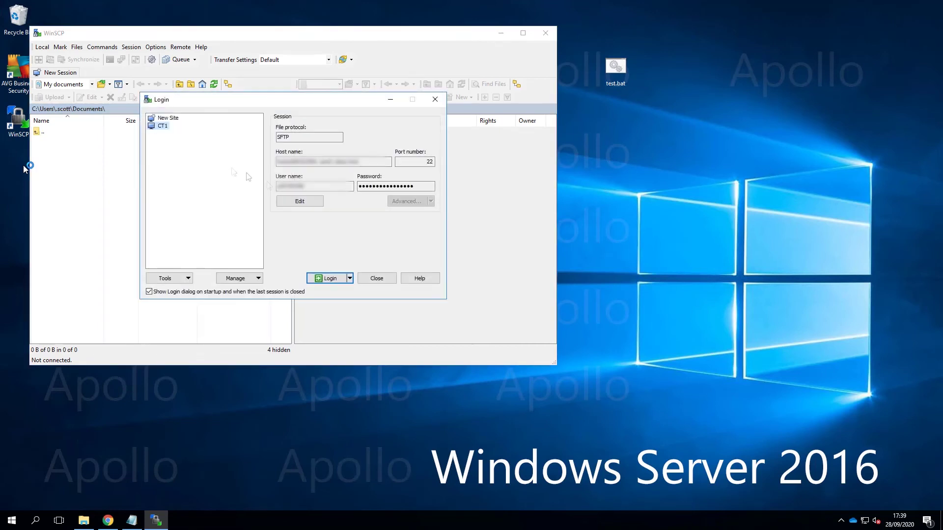
pyautogui.click(331, 281)
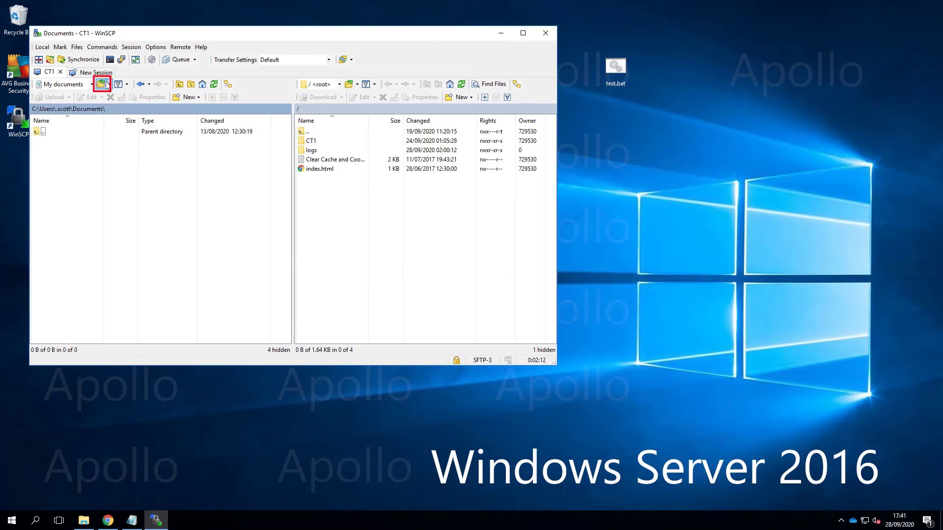
# Add D:\Backup\www\tmp as a bookmark and open it in the local panel.
pyautogui.click(102, 84)
pyautogui.write('D:\\Backup\\www\\tmp')
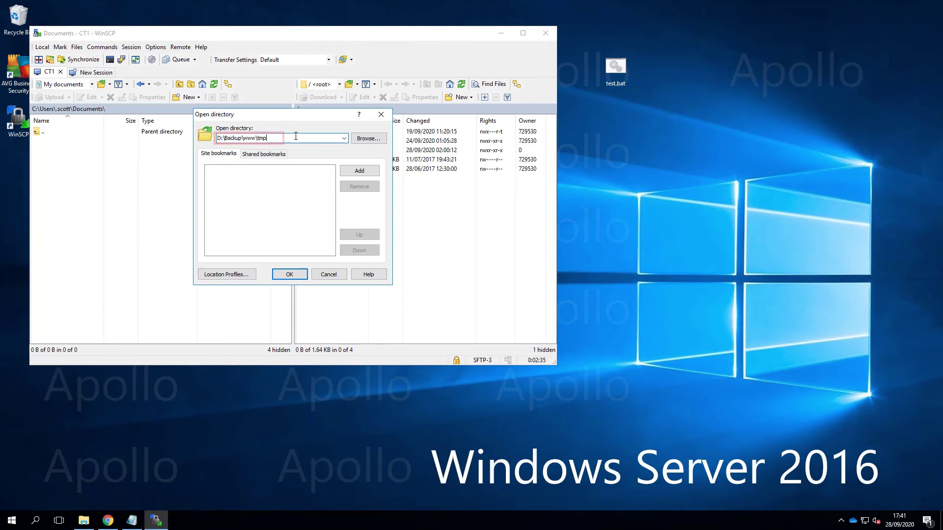
pyautogui.click(360, 171)
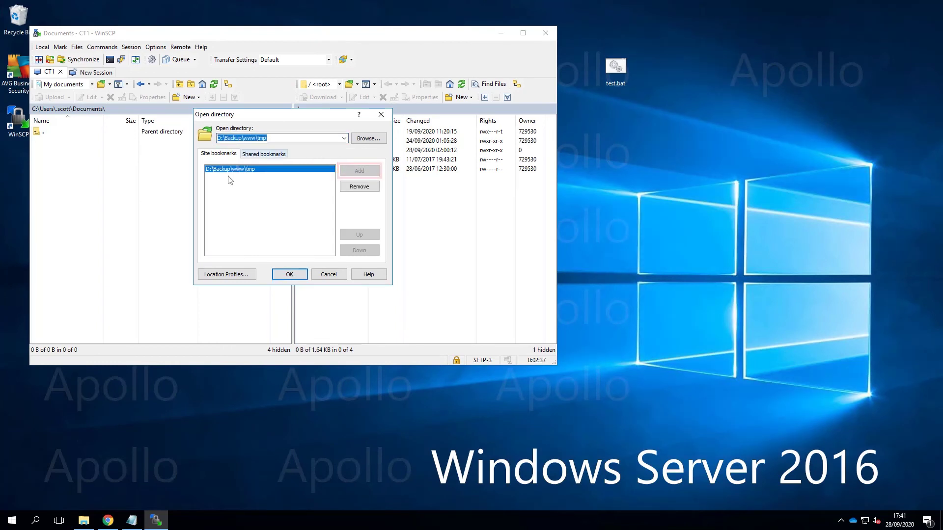
pyautogui.click(290, 274)
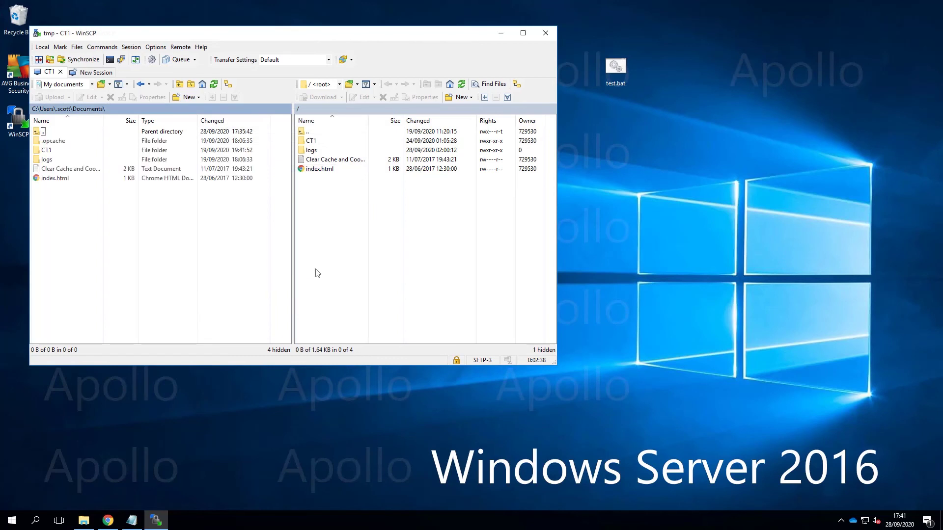
pyautogui.click(56, 178)
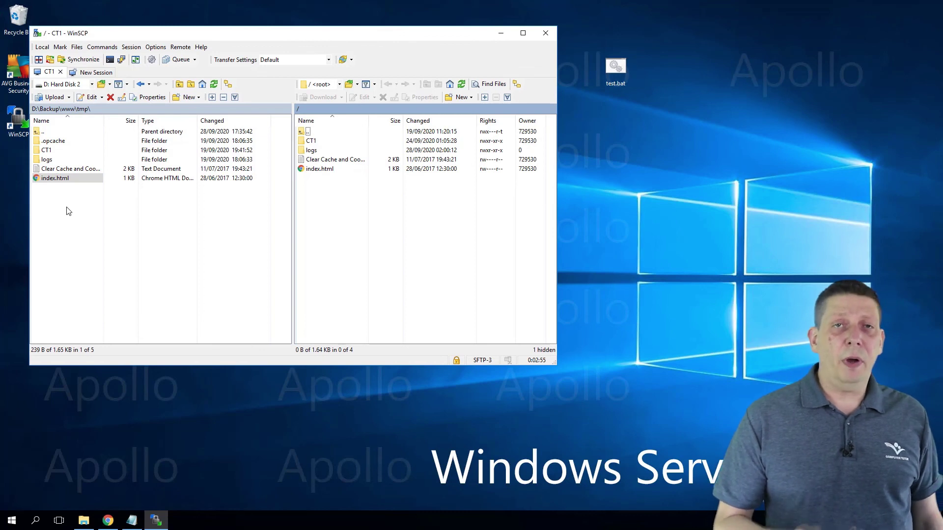
# Create an empty file named test.txt in the local backup folder.
pyautogui.rightClick(77, 234)
pyautogui.moveTo(98, 291)
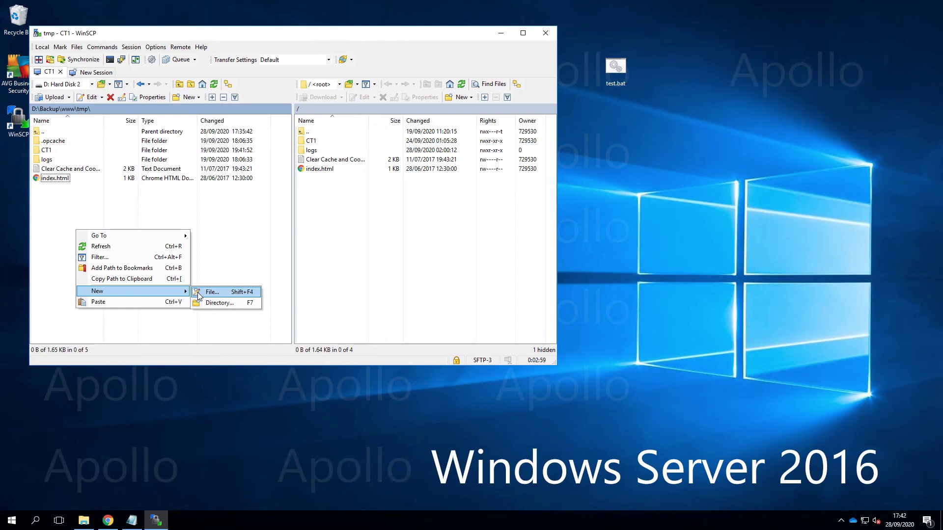
pyautogui.click(198, 294)
pyautogui.write('t')
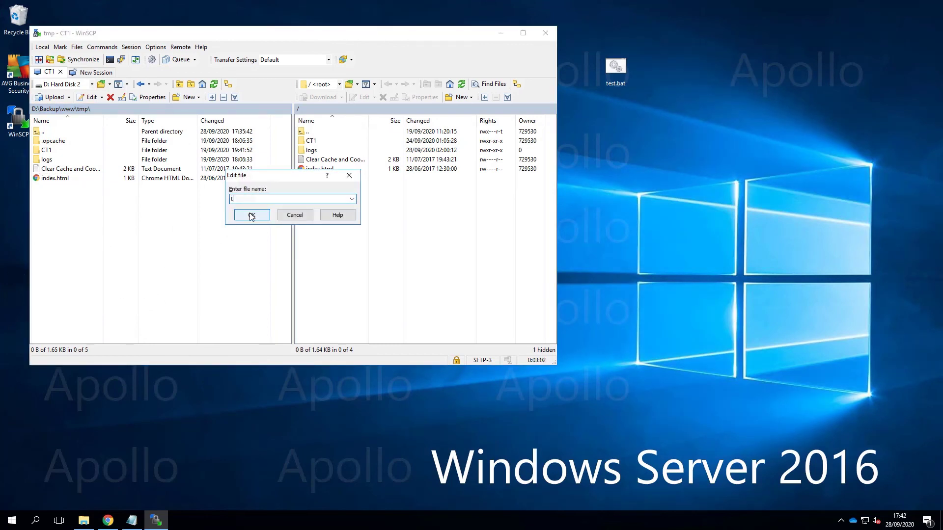
pyautogui.write('t.')
pyautogui.write('xt')
pyautogui.click(252, 215)
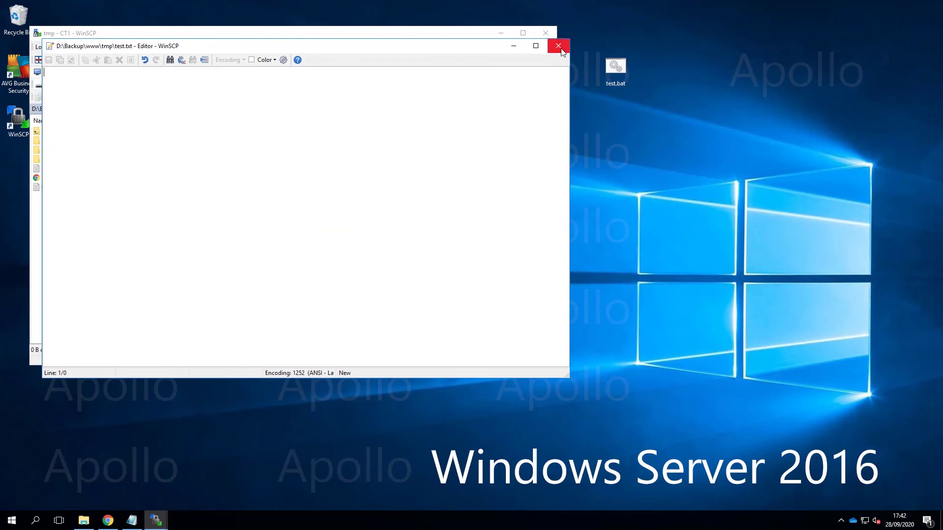
pyautogui.click(558, 46)
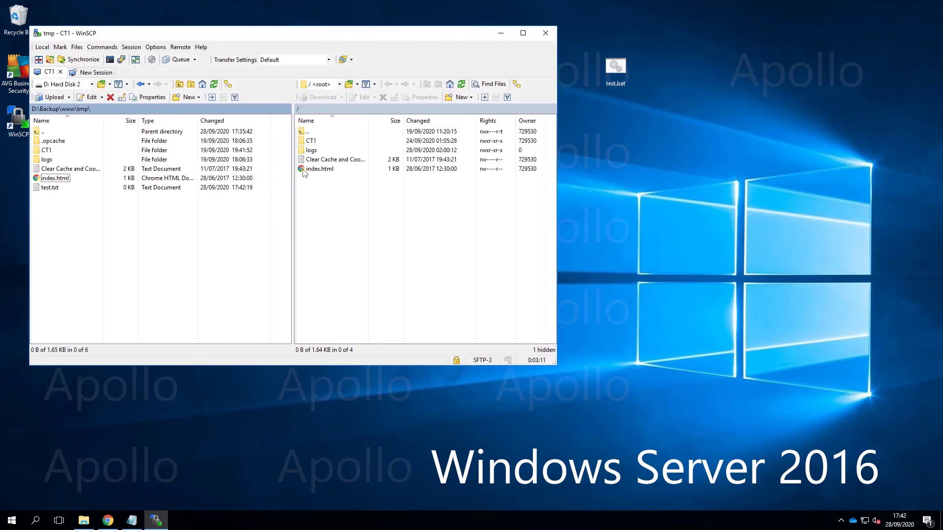
# Upload test.txt to the CT1 website root.
pyautogui.click(49, 188)
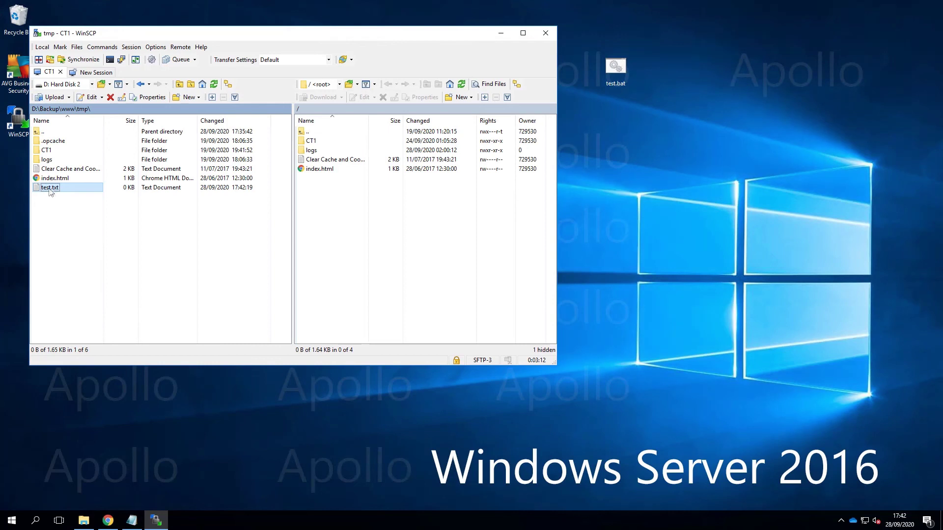
pyautogui.moveTo(49, 187); pyautogui.dragTo(341, 221)
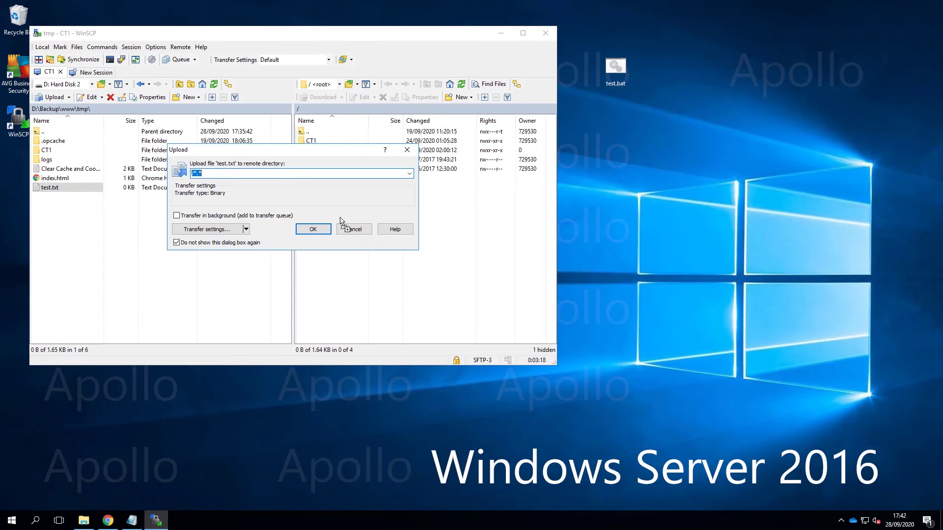
pyautogui.click(312, 229)
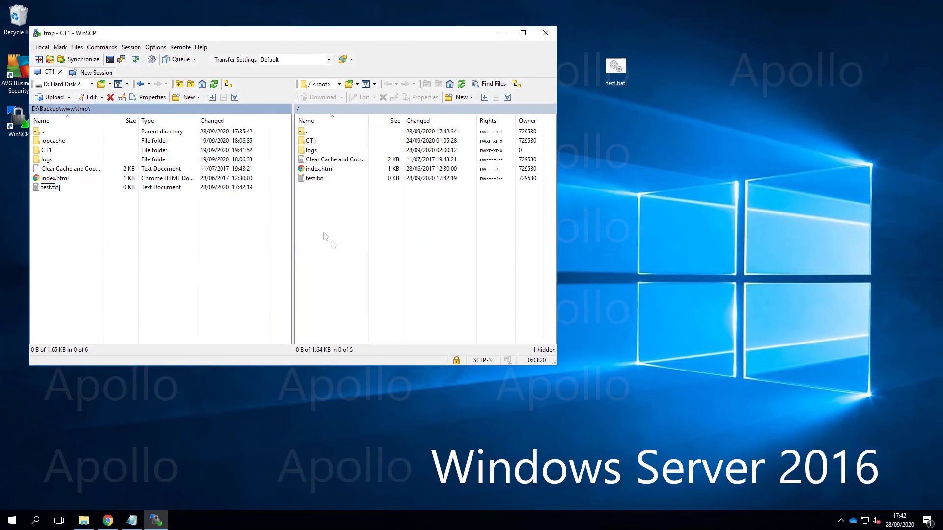